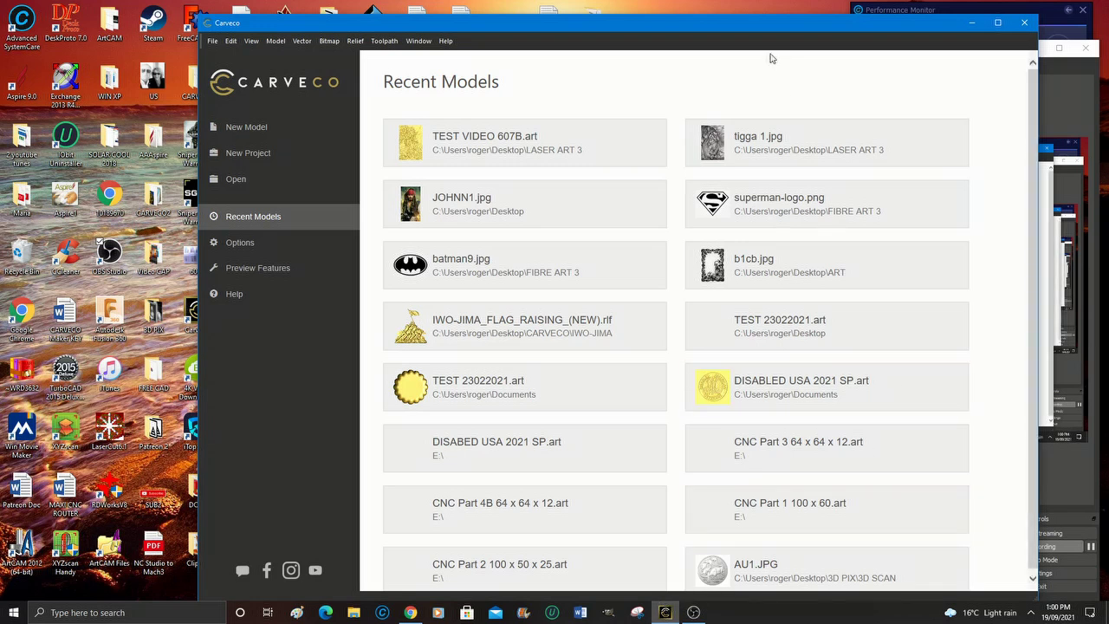
# Import the tigga image as a new model 100 mm high with a 1 mm Z height
pyautogui.moveTo(594, 29); pyautogui.dragTo(797, 27)
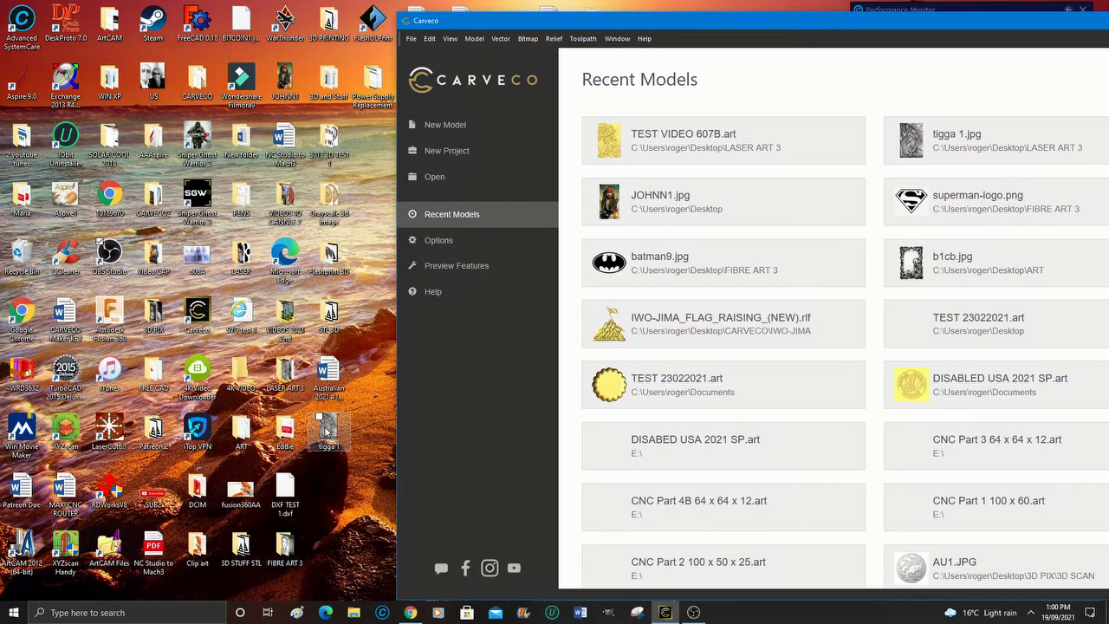
pyautogui.moveTo(326, 431); pyautogui.dragTo(782, 324)
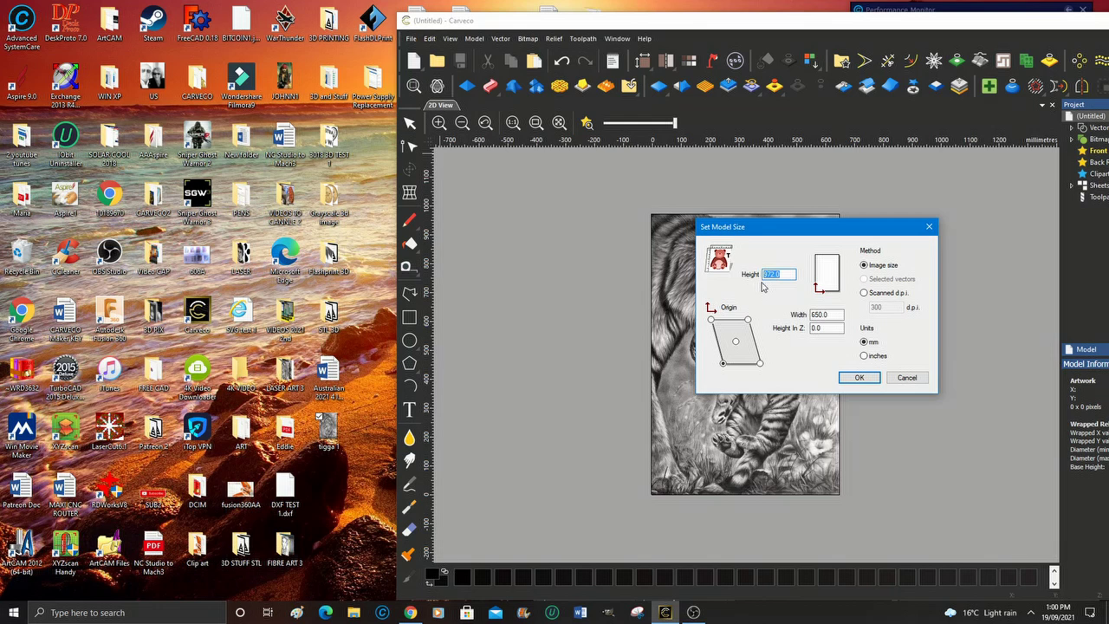
pyautogui.write('1')
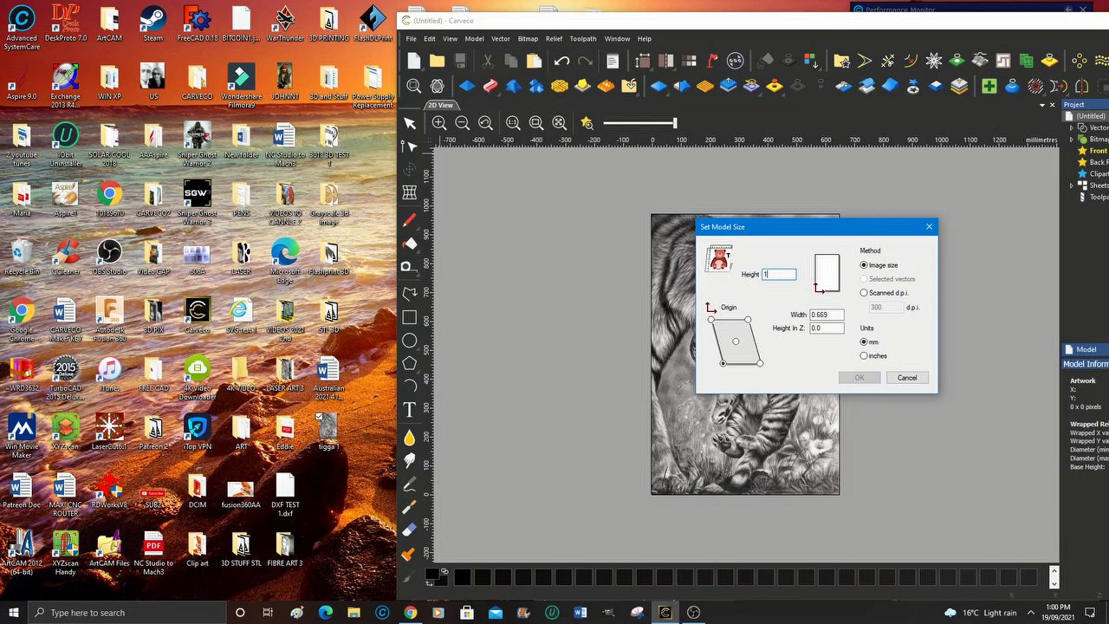
pyautogui.write('00')
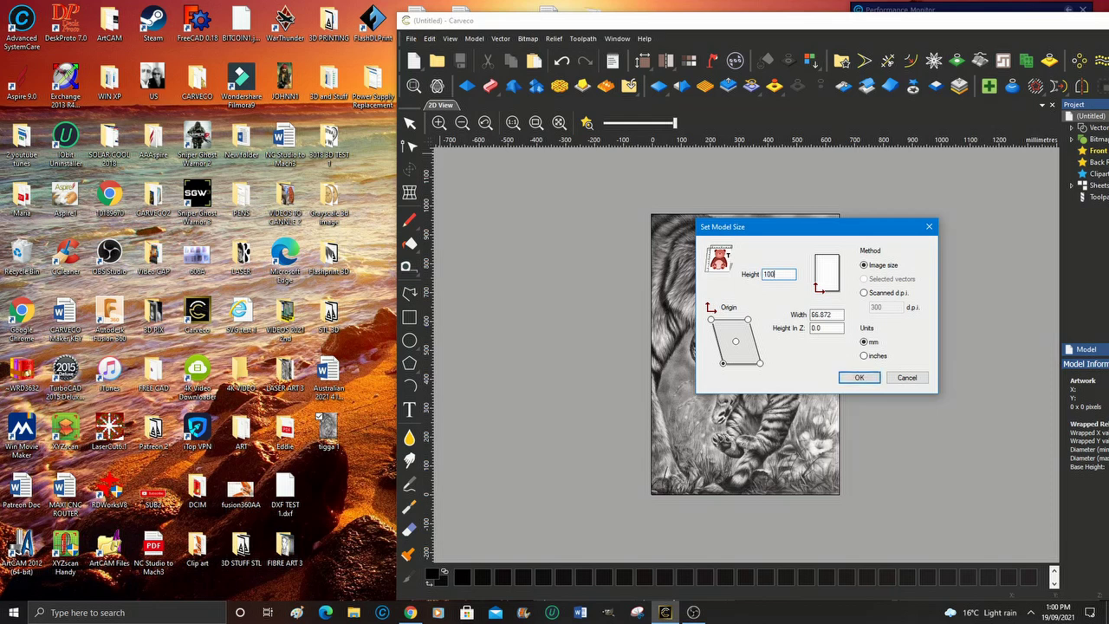
pyautogui.doubleClick(814, 329)
pyautogui.press('Tab')
pyautogui.write('1')
pyautogui.click(859, 378)
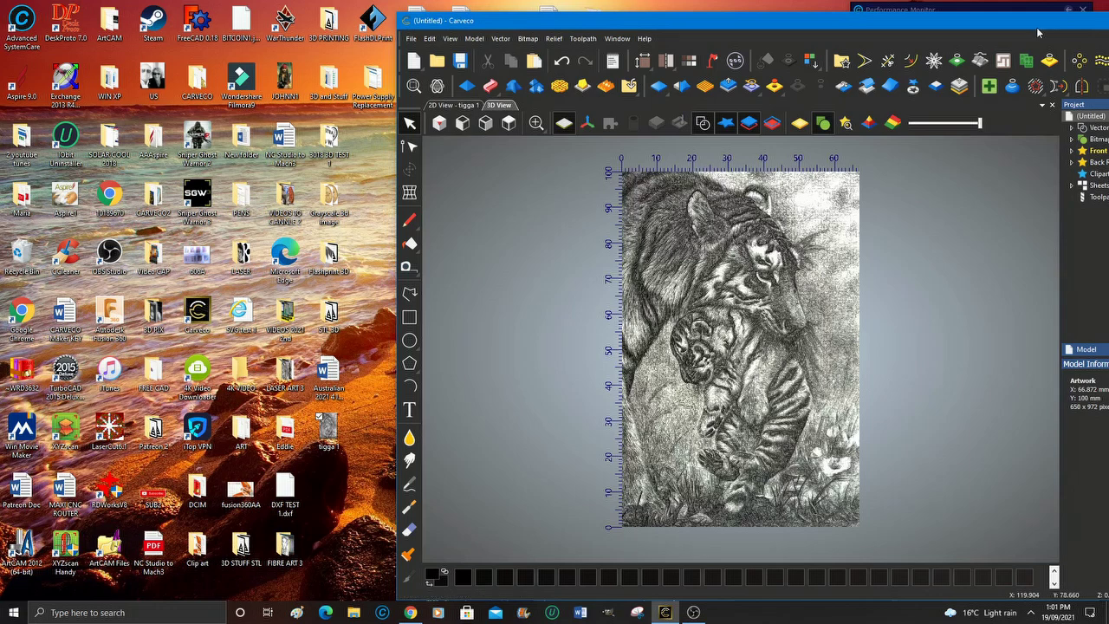
# Maximize the Carveco window, then tilt and zoom the tiger relief to check its depth
pyautogui.moveTo(1037, 27); pyautogui.dragTo(891, 25)
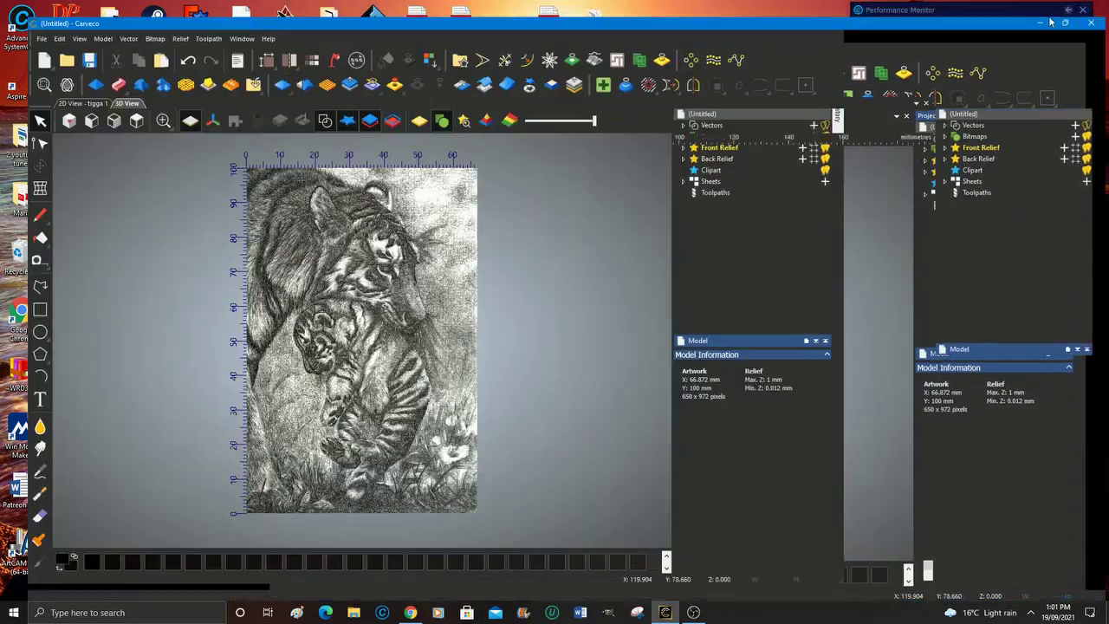
pyautogui.click(1049, 18)
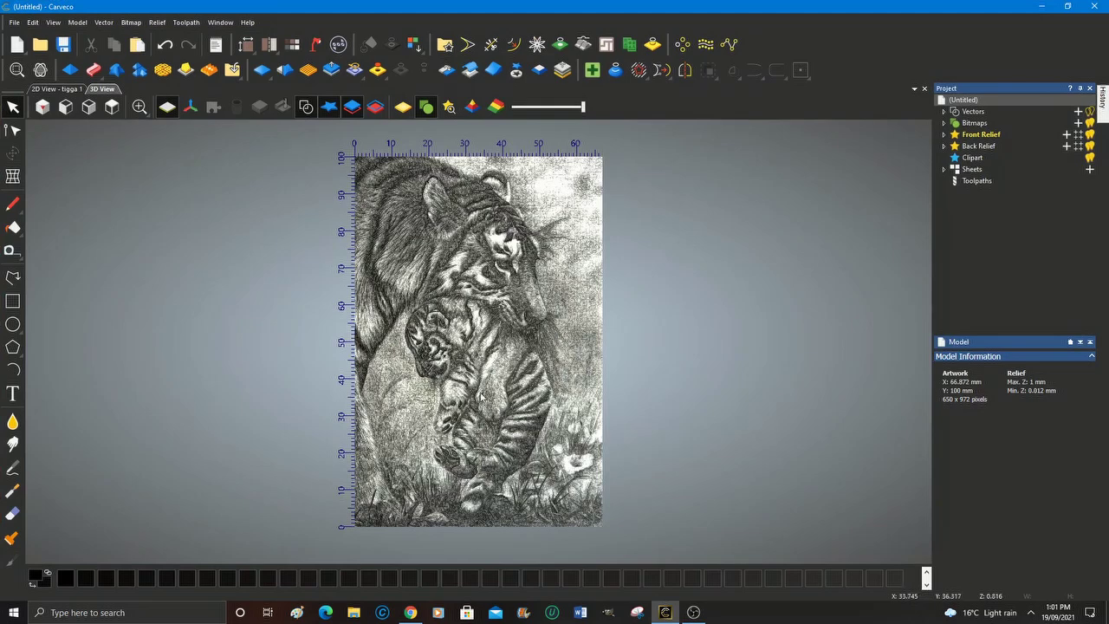
pyautogui.moveTo(470, 396); pyautogui.dragTo(537, 189)
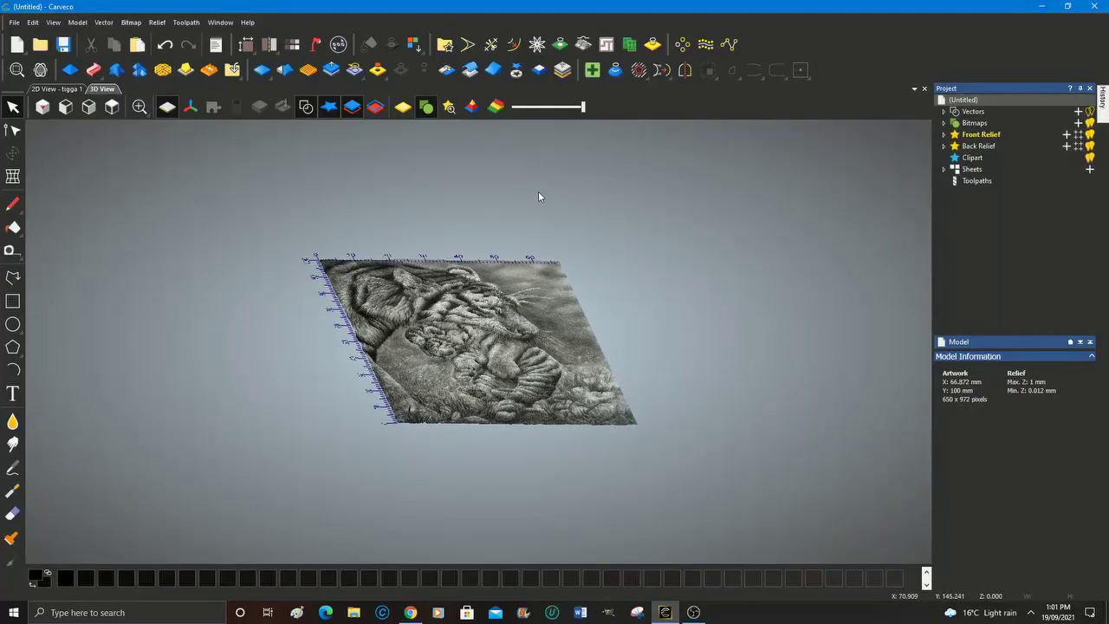
pyautogui.scroll(5, 500, 407)
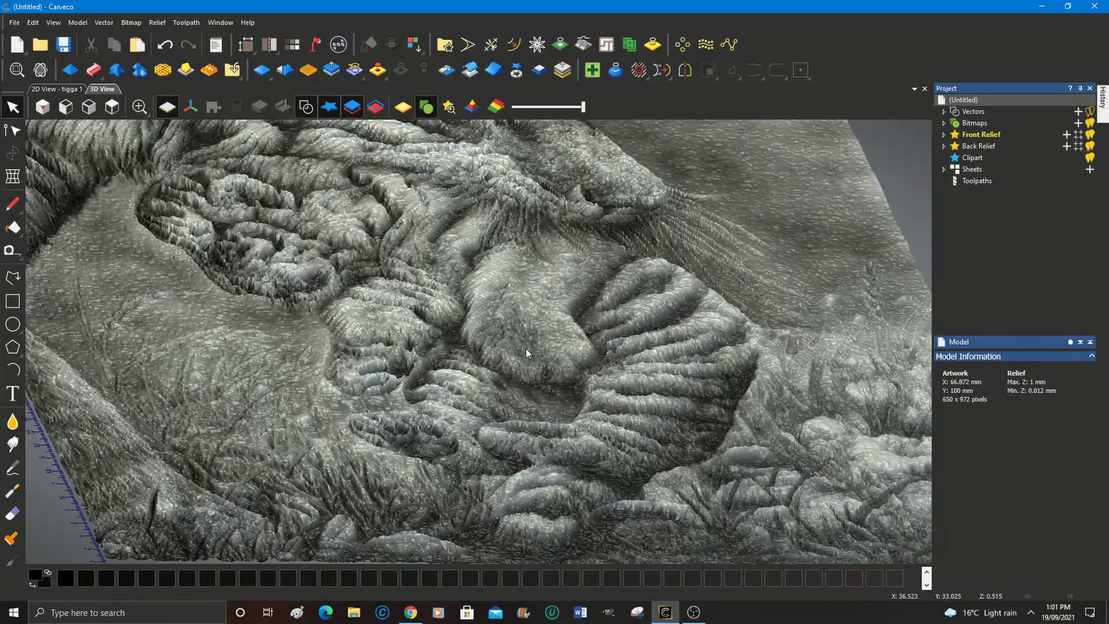
pyautogui.scroll(-5, 525, 348)
pyautogui.moveTo(523, 344); pyautogui.dragTo(466, 378)
pyautogui.scroll(-3, 447, 256)
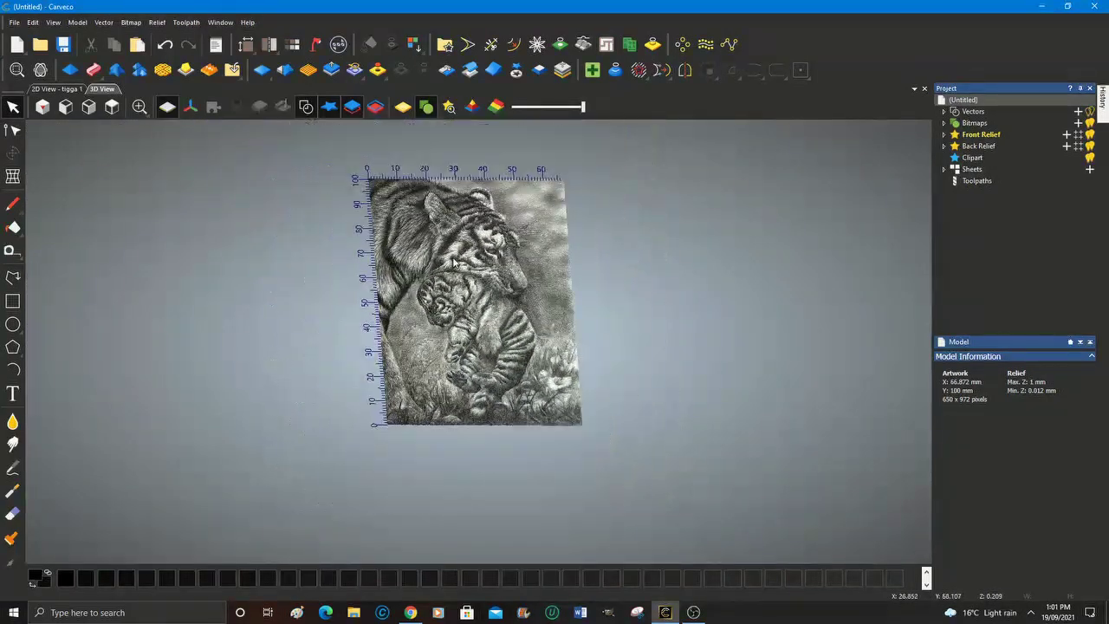
pyautogui.scroll(-3, 458, 262)
# Rotate the relief back to a near face-on view and bring up Smooth Relief
pyautogui.moveTo(464, 312); pyautogui.dragTo(467, 322)
pyautogui.scroll(5, 465, 319)
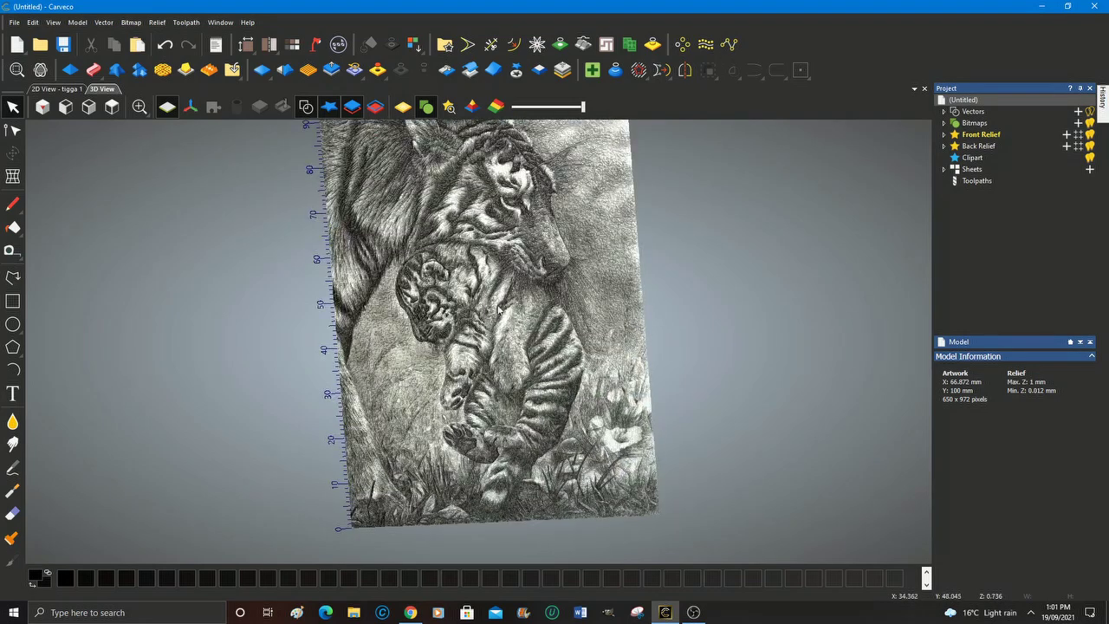
pyautogui.moveTo(578, 337)
pyautogui.mouseDown()
pyautogui.moveTo(559, 363)
pyautogui.moveTo(562, 351)
pyautogui.mouseUp()
pyautogui.moveTo(468, 265); pyautogui.dragTo(484, 305)
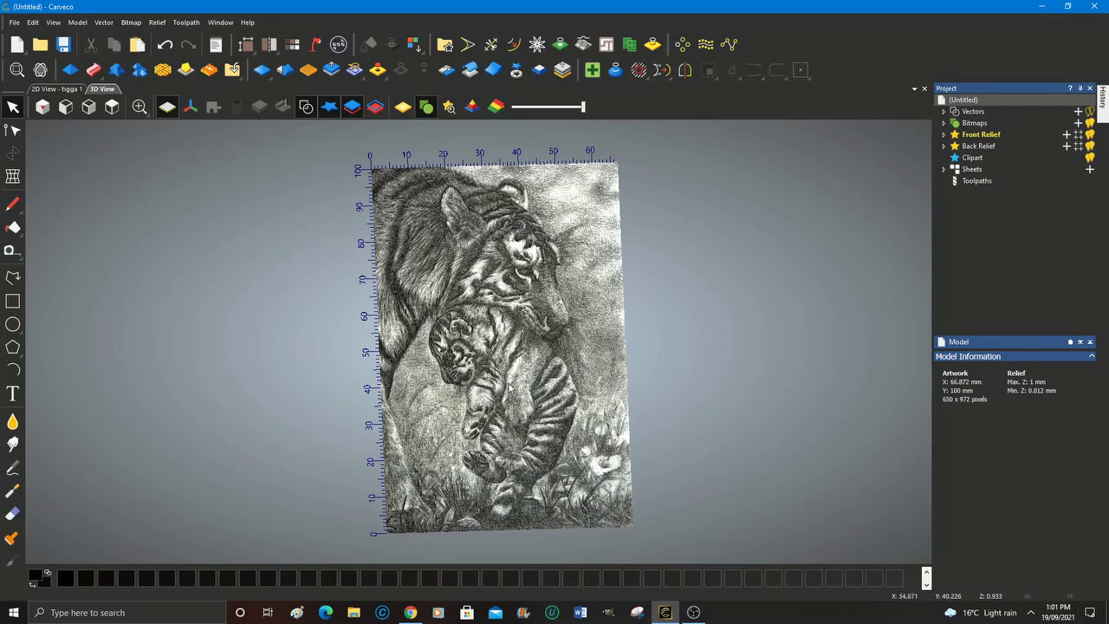
pyautogui.moveTo(510, 388); pyautogui.dragTo(453, 351)
pyautogui.moveTo(363, 329); pyautogui.dragTo(482, 394)
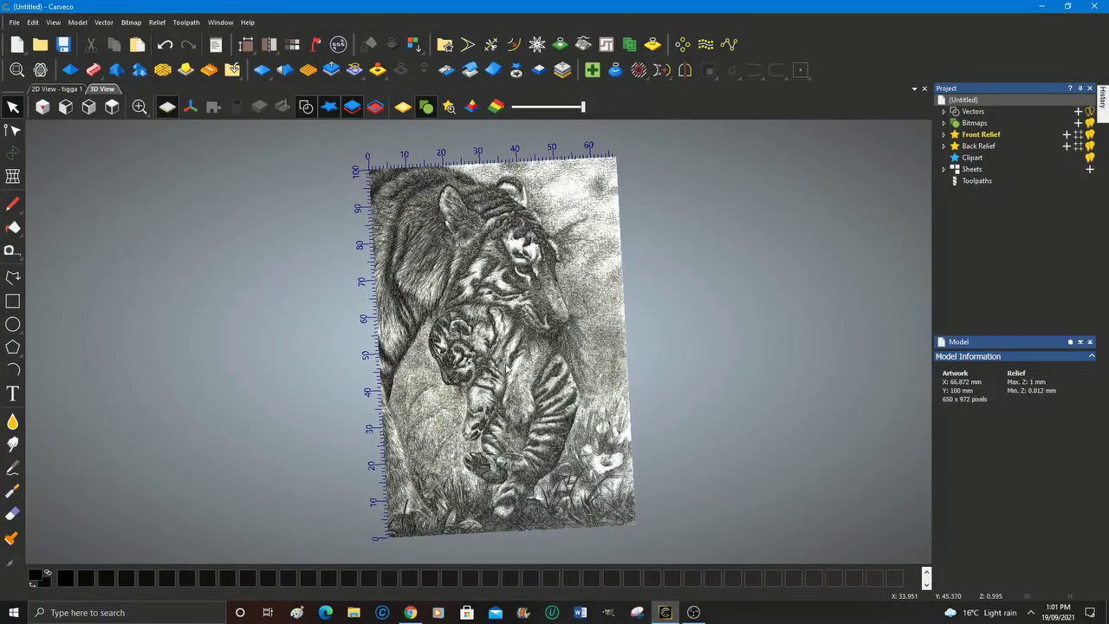
pyautogui.moveTo(507, 368)
pyautogui.mouseDown()
pyautogui.moveTo(517, 347)
pyautogui.moveTo(513, 375)
pyautogui.moveTo(514, 361)
pyautogui.mouseUp()
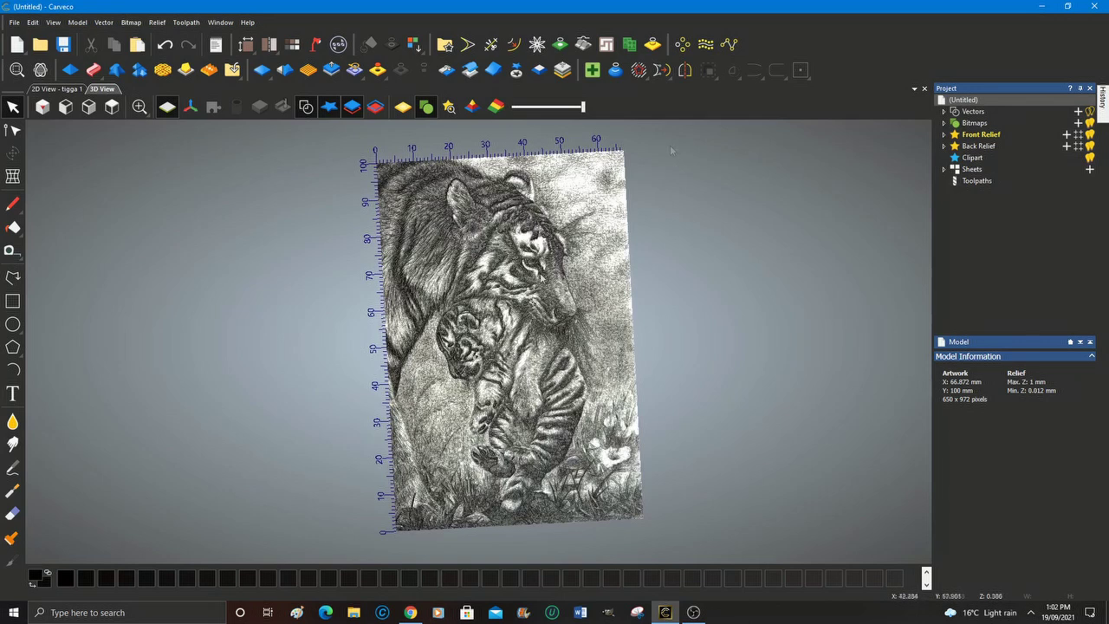
pyautogui.click(286, 71)
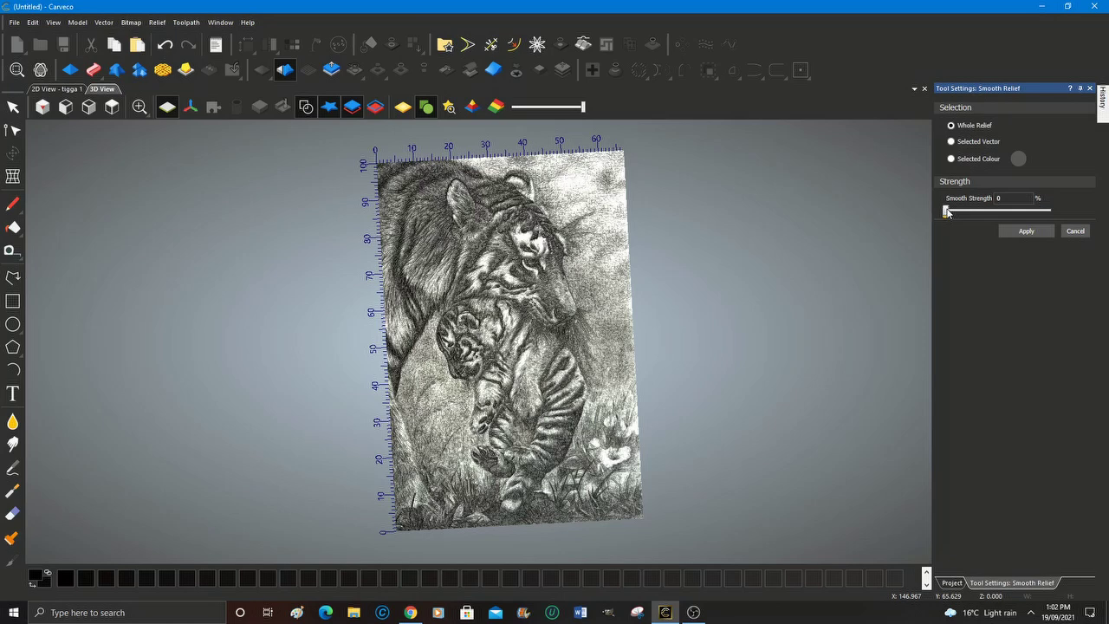
# Set the Smooth Relief strength to 20% for the whole relief
pyautogui.moveTo(947, 212); pyautogui.dragTo(958, 213)
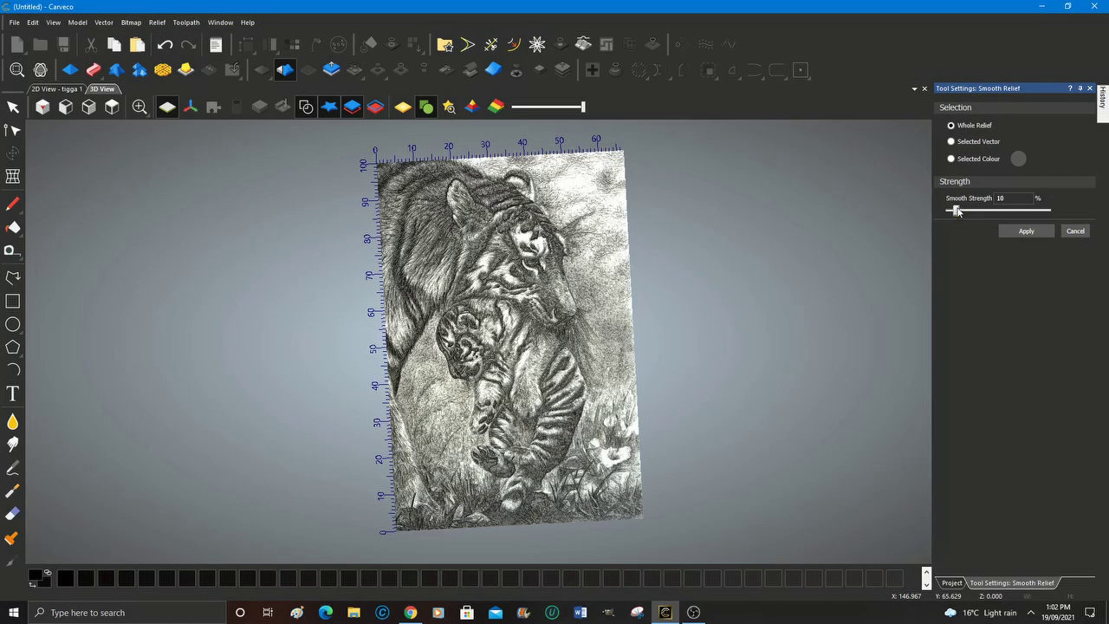
pyautogui.scroll(3, 586, 277)
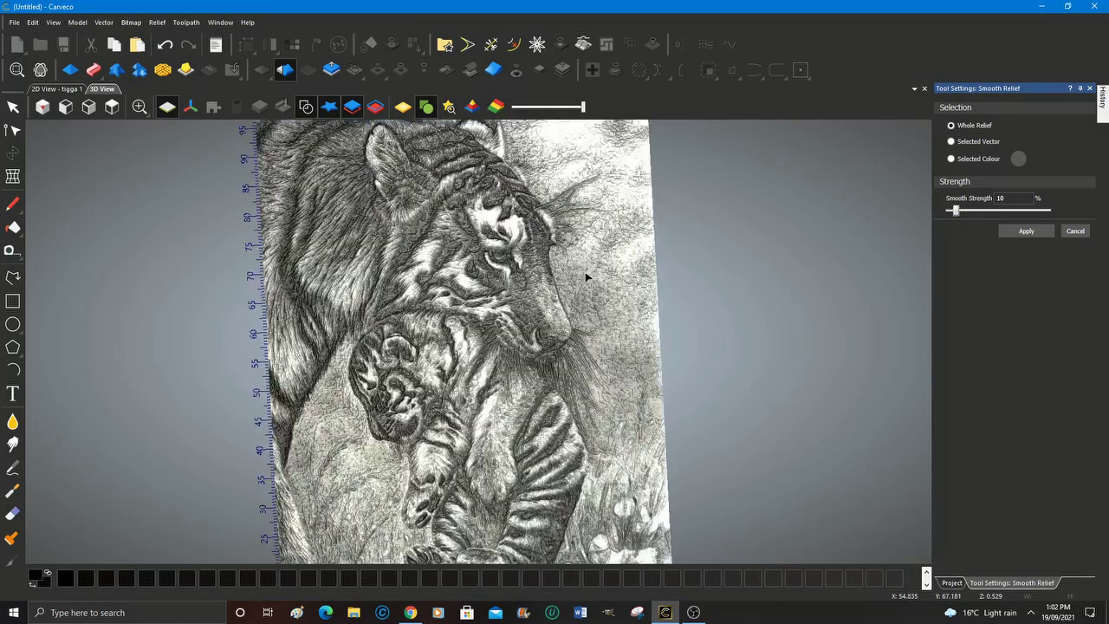
pyautogui.scroll(2, 587, 276)
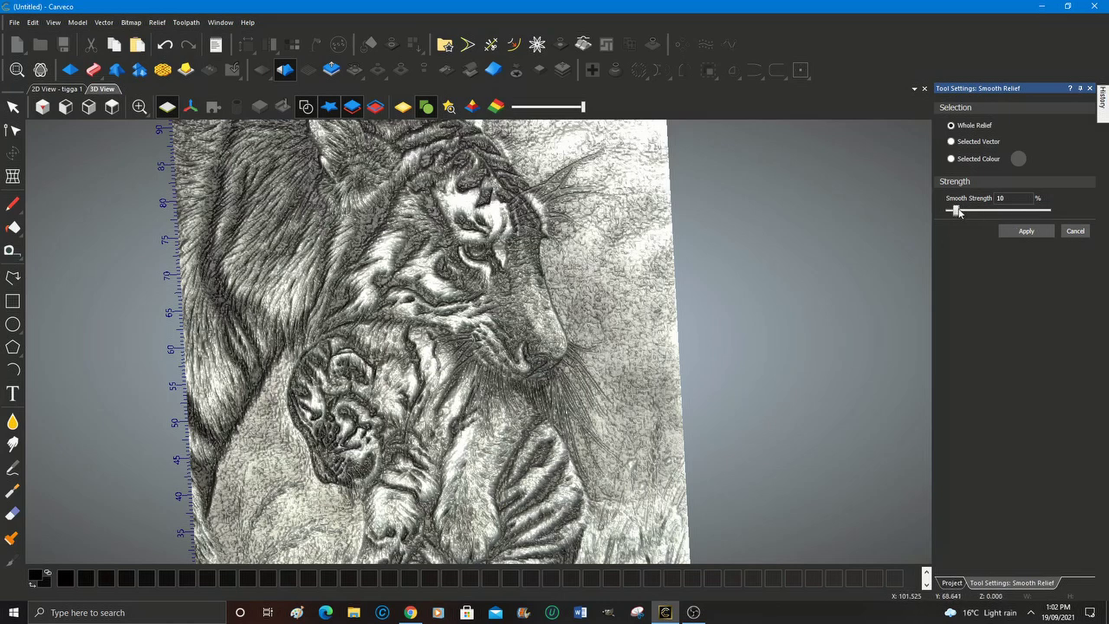
pyautogui.moveTo(956, 211); pyautogui.dragTo(958, 212)
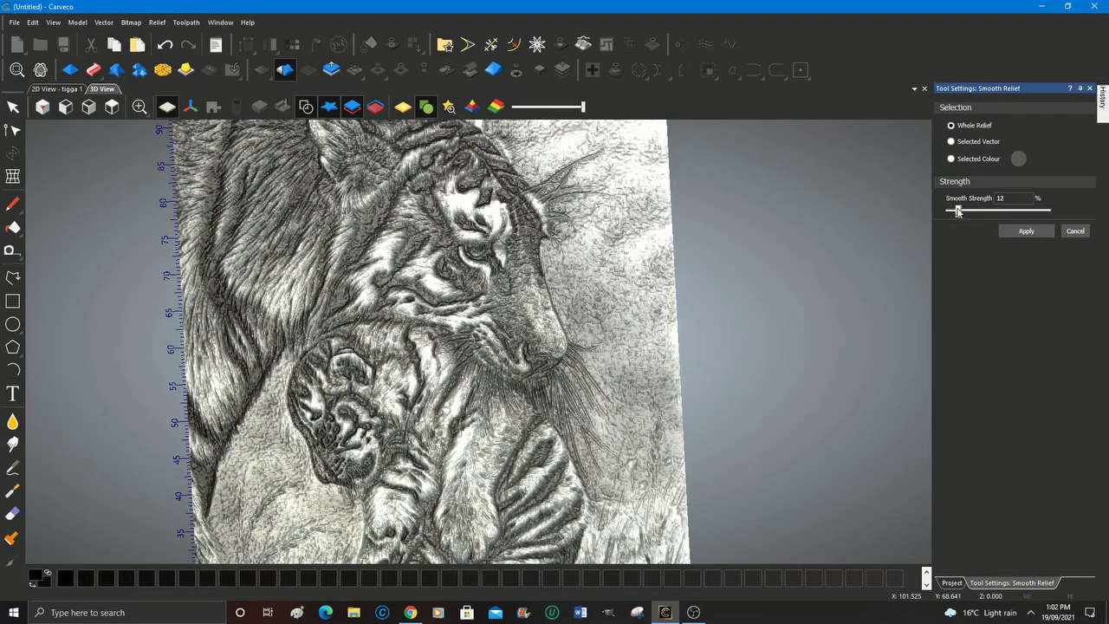
pyautogui.moveTo(958, 210); pyautogui.dragTo(961, 210)
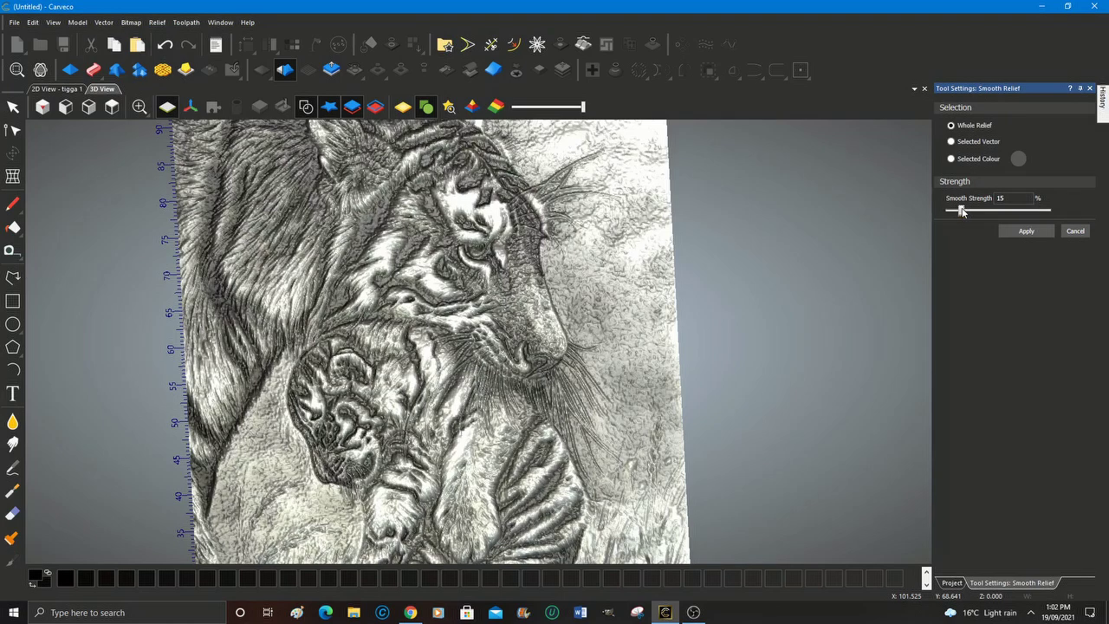
pyautogui.scroll(-3, 331, 277)
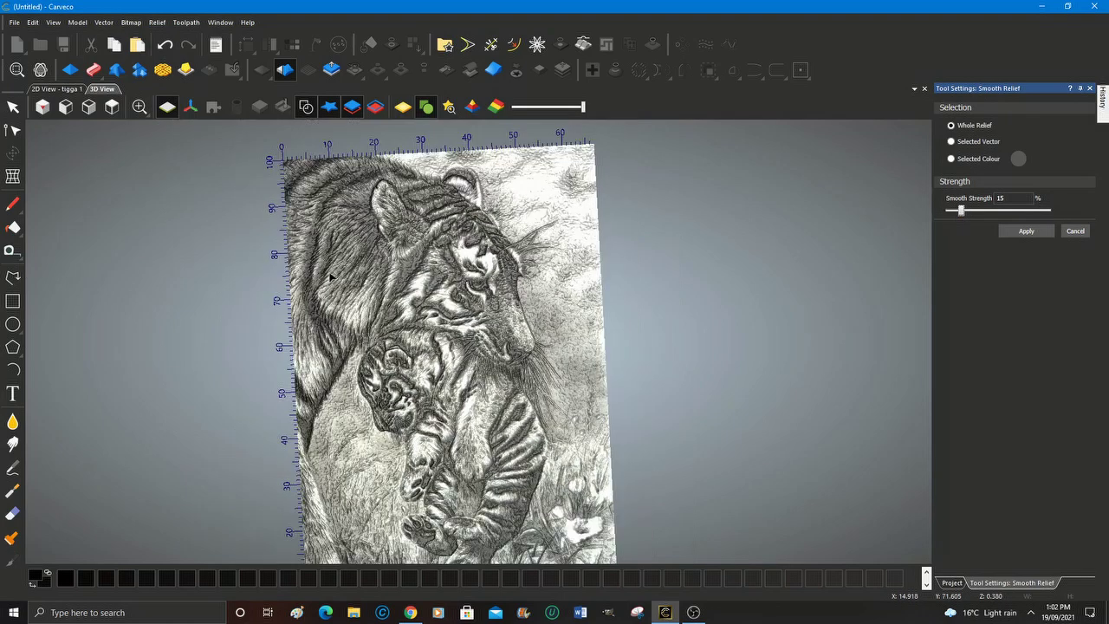
pyautogui.scroll(-1, 333, 275)
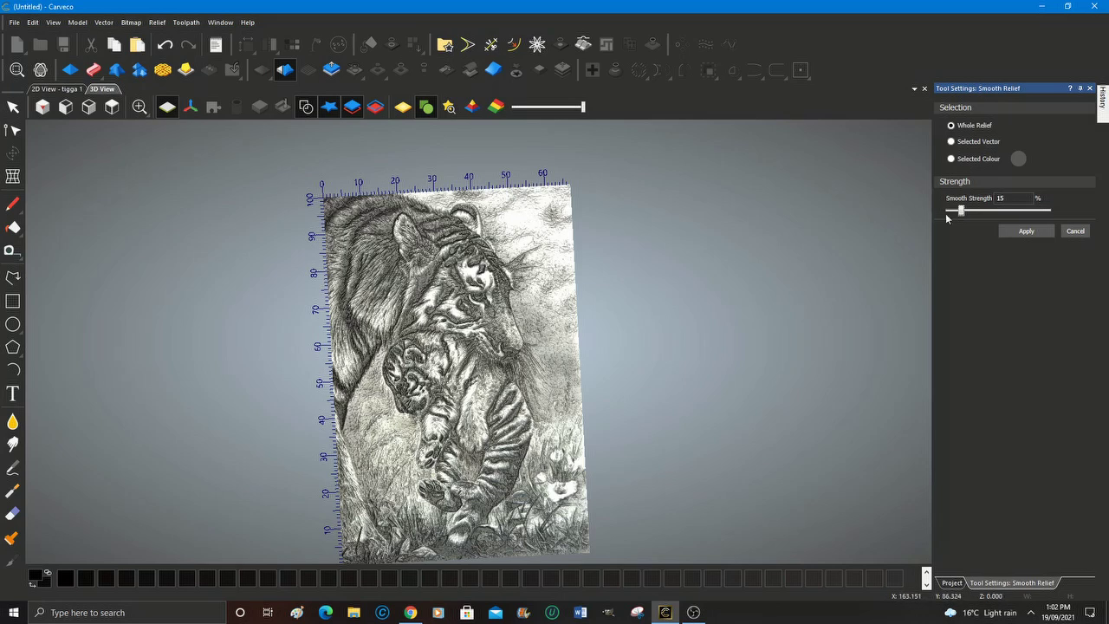
pyautogui.moveTo(962, 213); pyautogui.dragTo(966, 213)
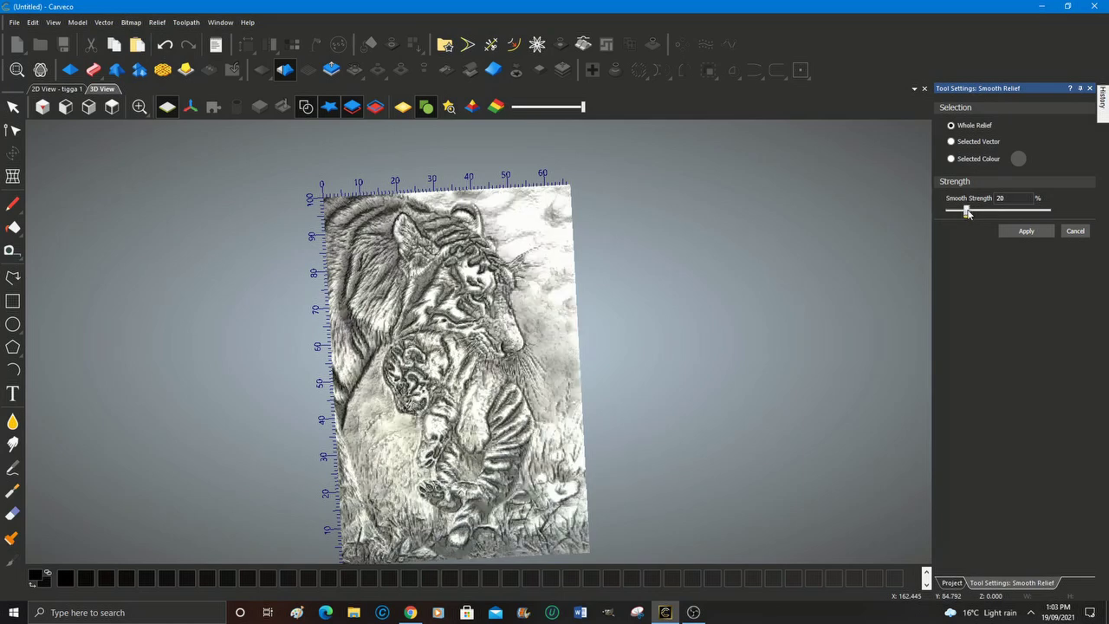
# Apply the 20% smoothing twice to the whole relief, then close the smoothing settings
pyautogui.click(1026, 230)
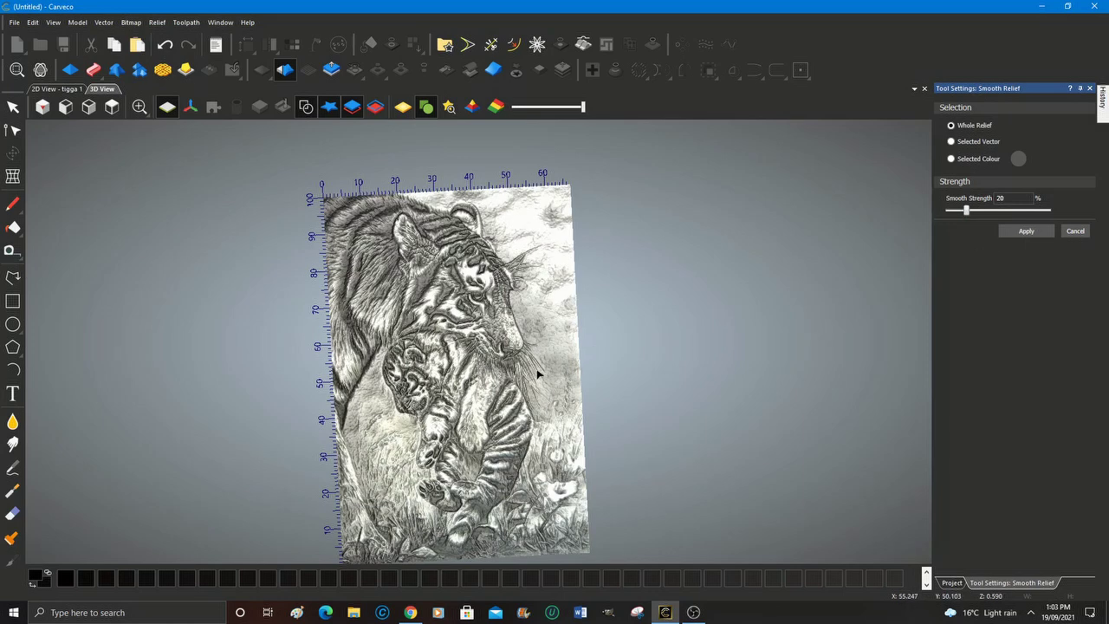
pyautogui.scroll(-1, 498, 390)
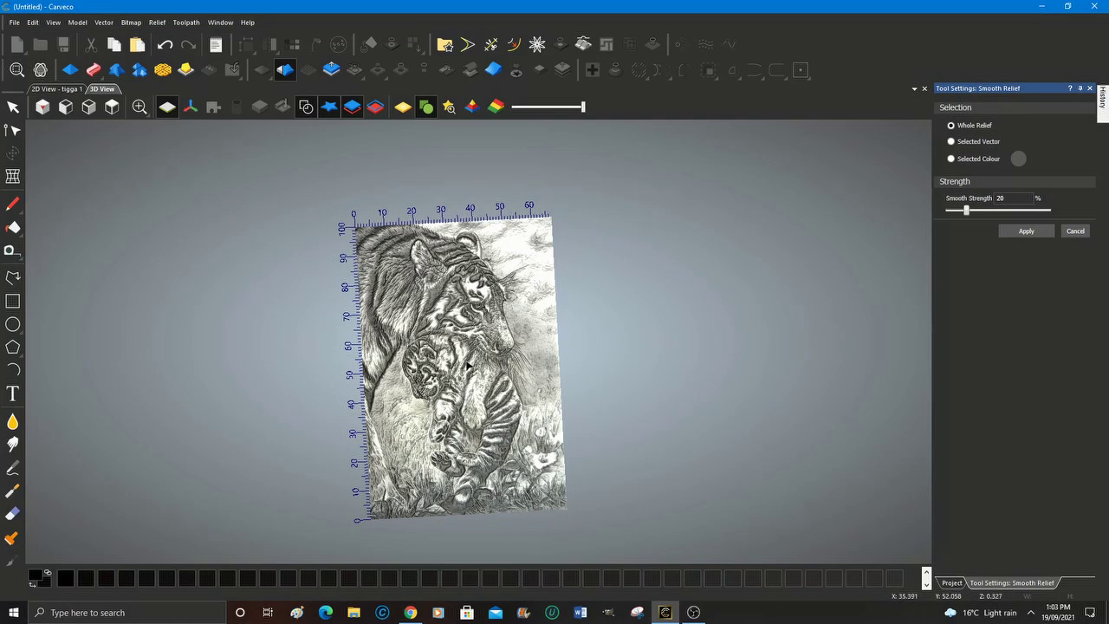
pyautogui.moveTo(468, 365)
pyautogui.mouseDown()
pyautogui.moveTo(477, 371)
pyautogui.moveTo(473, 355)
pyautogui.mouseUp()
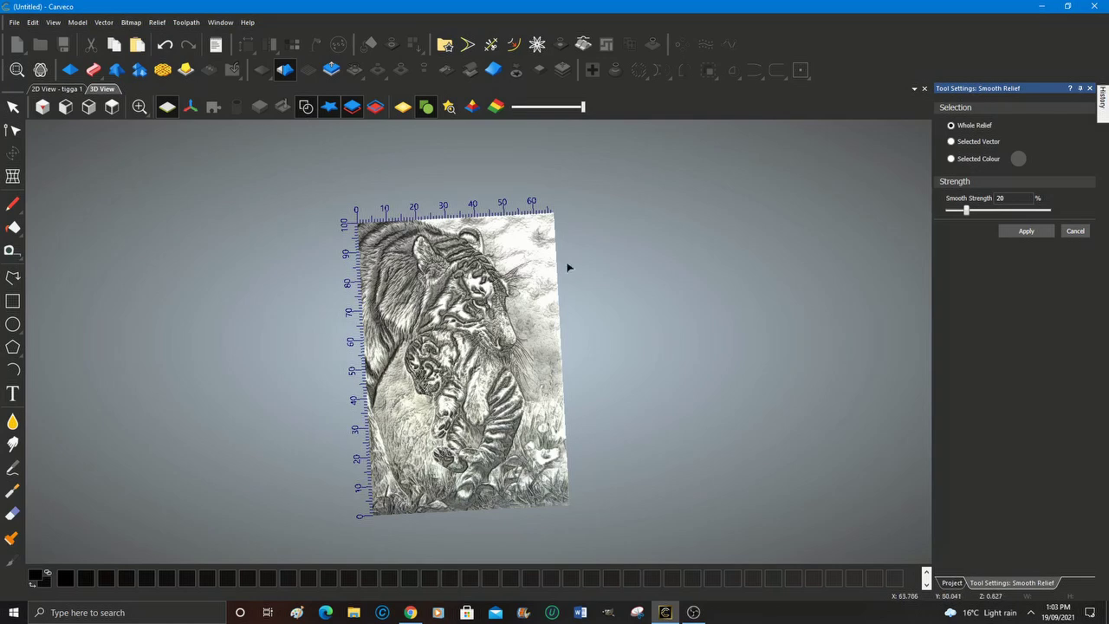
pyautogui.click(1026, 232)
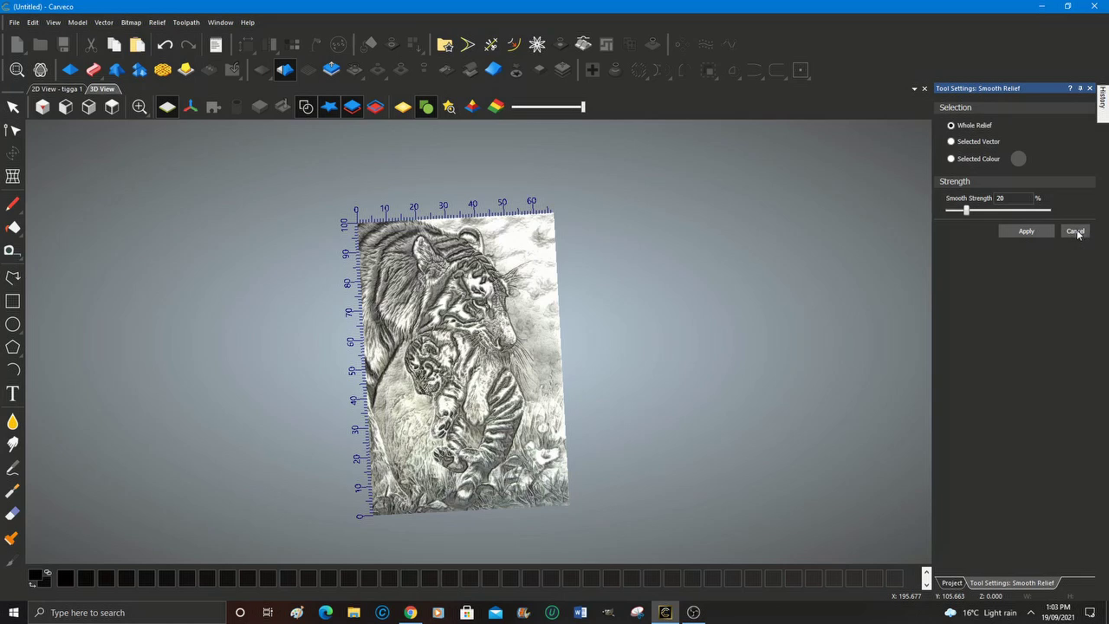
pyautogui.click(1076, 231)
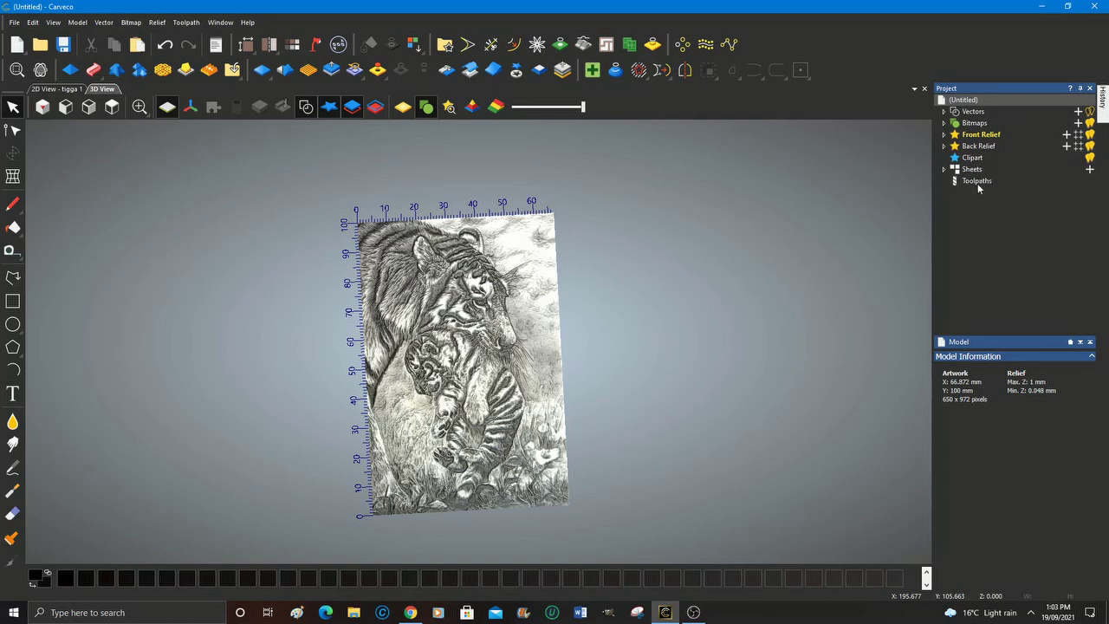
# Show the Toolpath menu's 2D and 3D toolpath commands
pyautogui.click(186, 24)
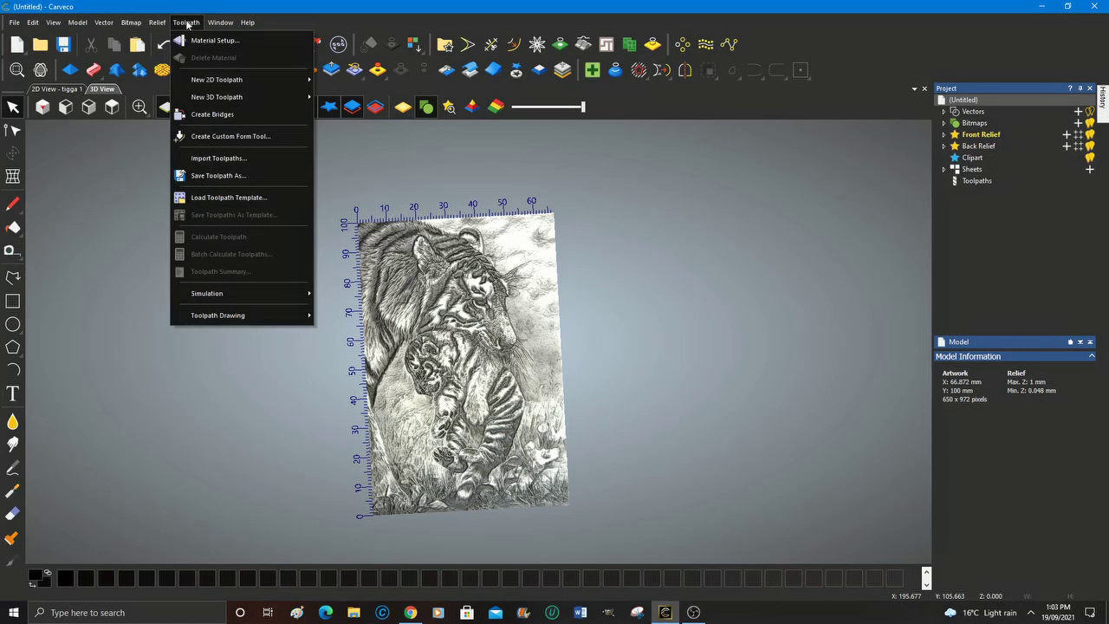
# Start a Machine Relief toolpath with Conical Flat 0.1 - 30deg as the finishing tool
pyautogui.moveTo(256, 98)
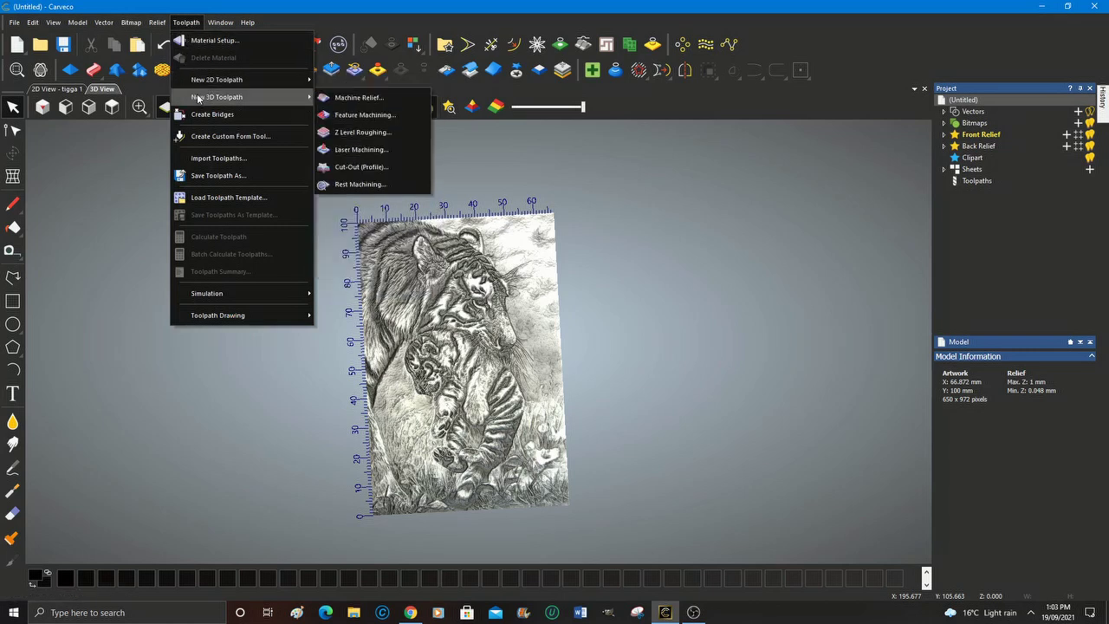
pyautogui.click(360, 97)
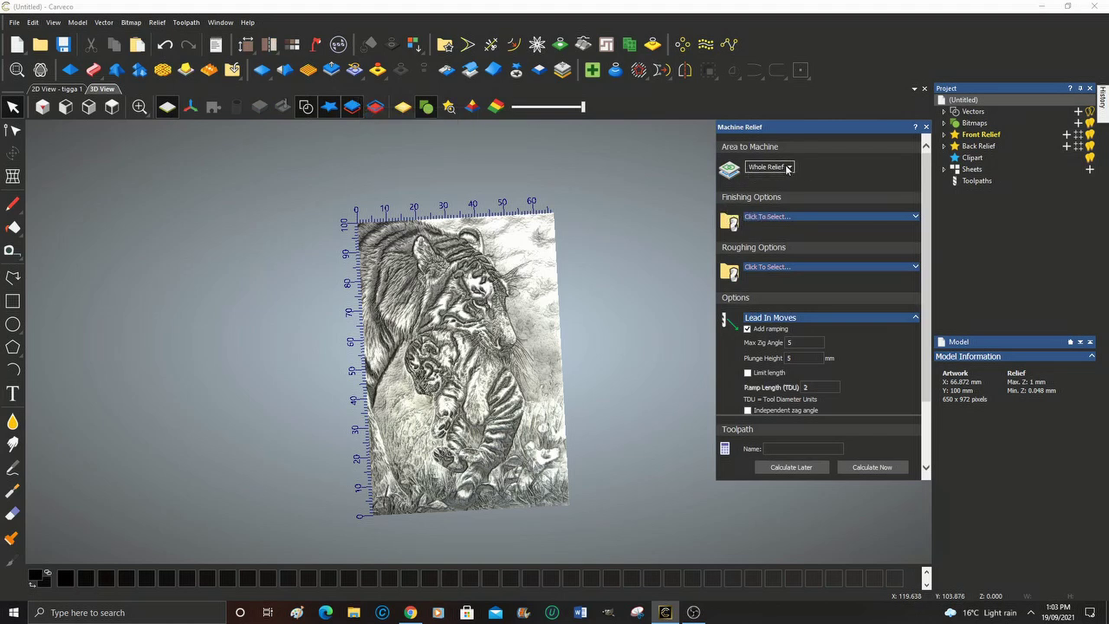
pyautogui.click(916, 217)
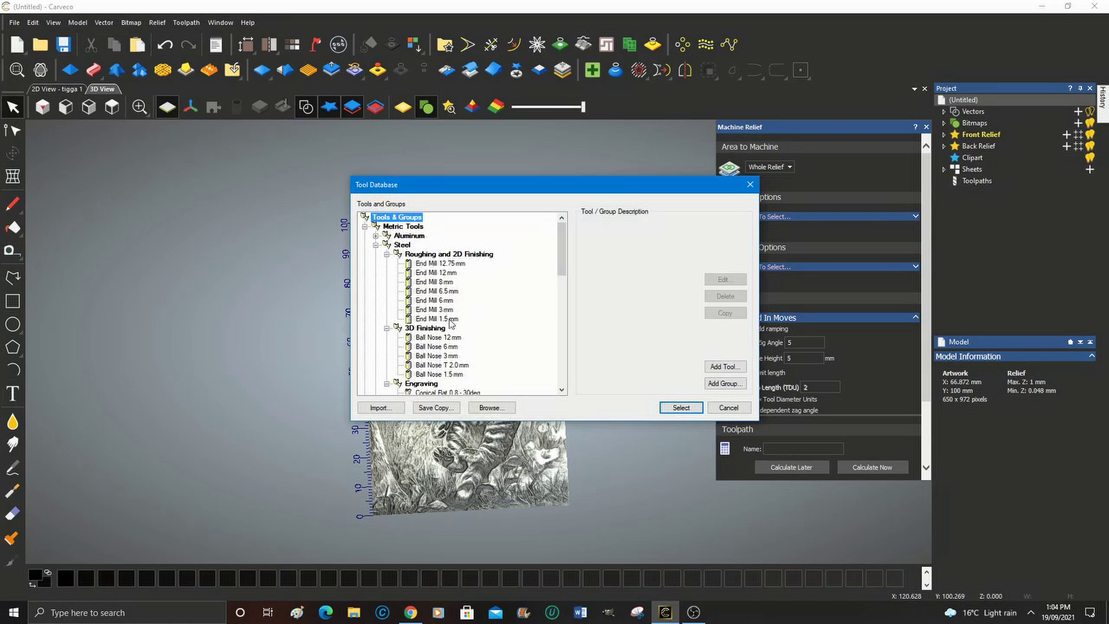
pyautogui.scroll(-2, 449, 327)
pyautogui.scroll(-1, 449, 327)
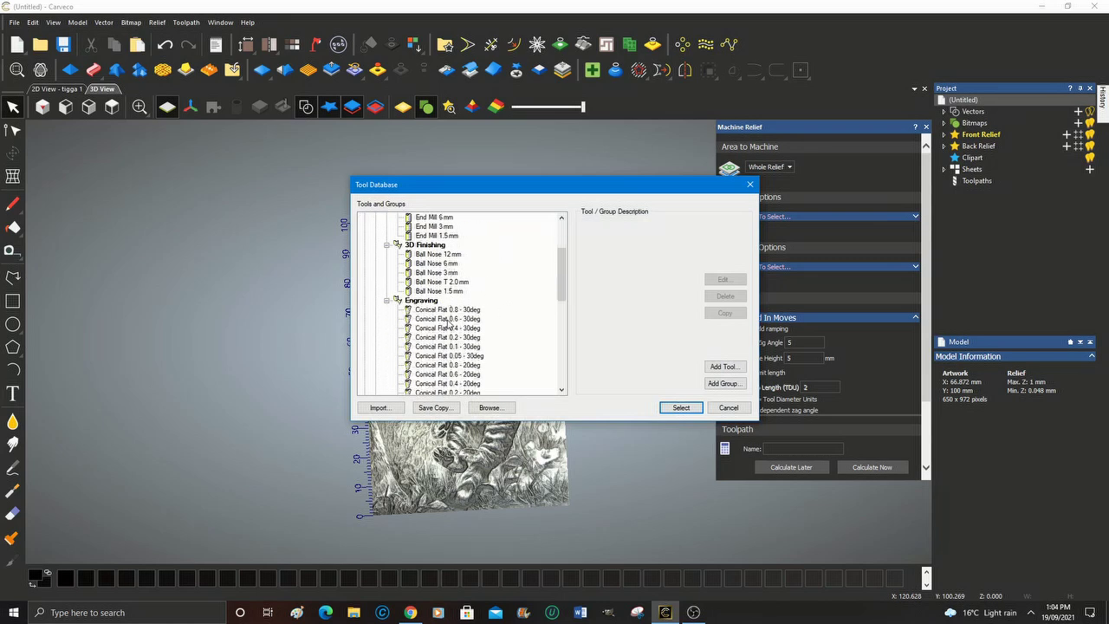
pyautogui.click(442, 347)
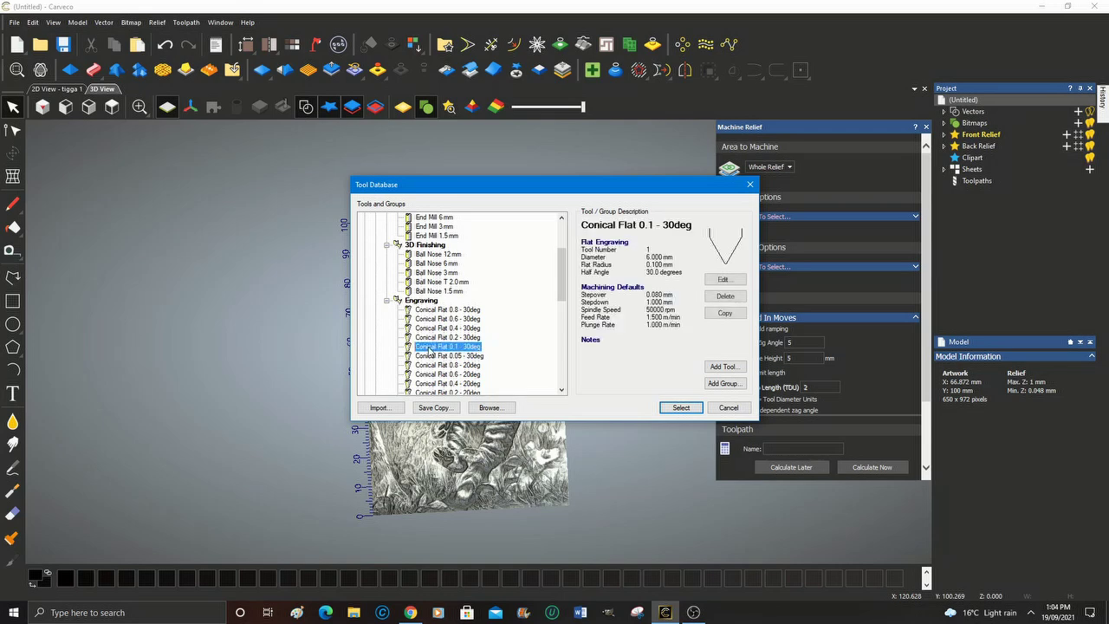
pyautogui.click(681, 408)
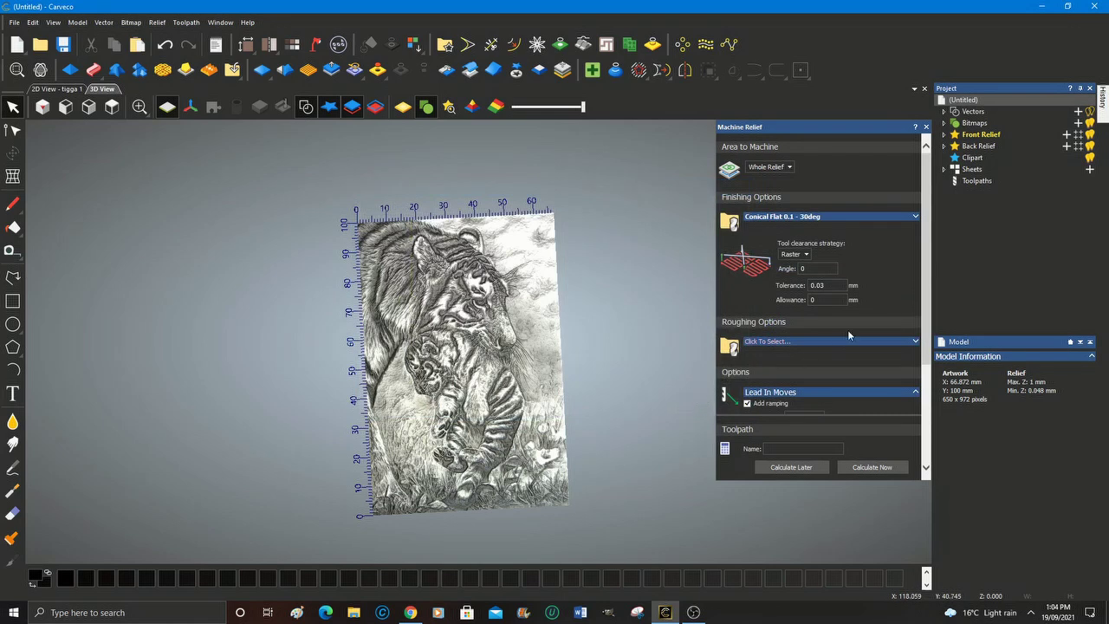
pyautogui.click(916, 217)
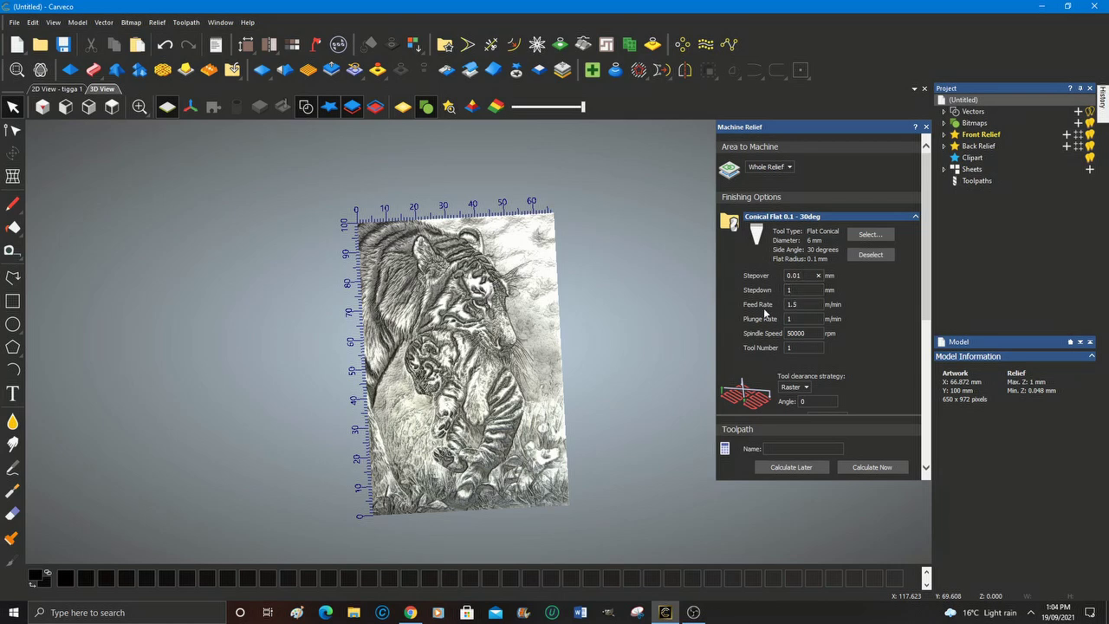
# Give the finishing tool a feed rate of 10 and plunge rate of 5, and lower the spindle speed
pyautogui.click(794, 305)
pyautogui.write('10')
pyautogui.click(788, 318)
pyautogui.write('5')
pyautogui.click(794, 334)
pyautogui.moveTo(794, 335); pyautogui.dragTo(788, 334)
pyautogui.write('3')
# Define the toolpath's material block as 3 mm thick
pyautogui.scroll(-10, 894, 372)
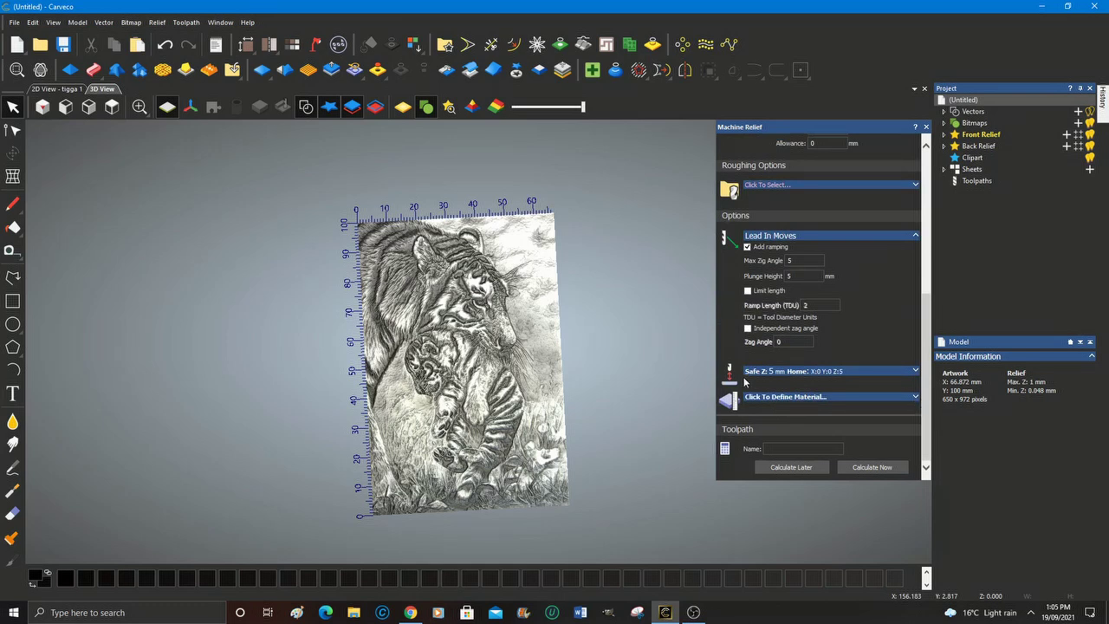
pyautogui.click(916, 398)
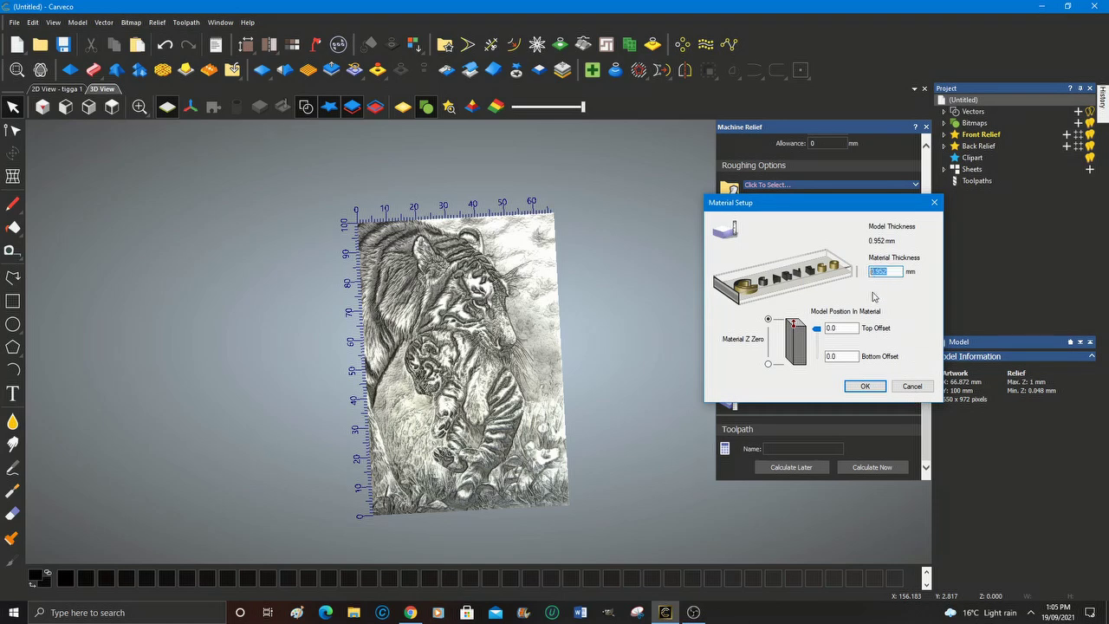
pyautogui.write('3')
pyautogui.click(866, 387)
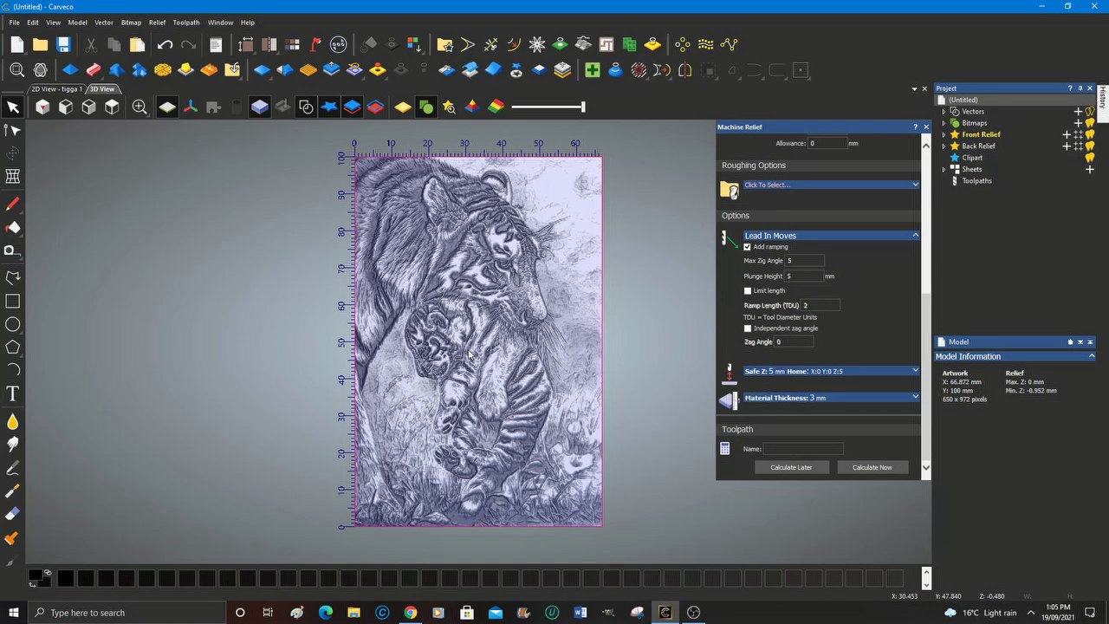
pyautogui.click(813, 447)
# Name the toolpath TEST 607 and calculate it over the whole relief
pyautogui.write('TEST')
pyautogui.write('607')
pyautogui.click(873, 469)
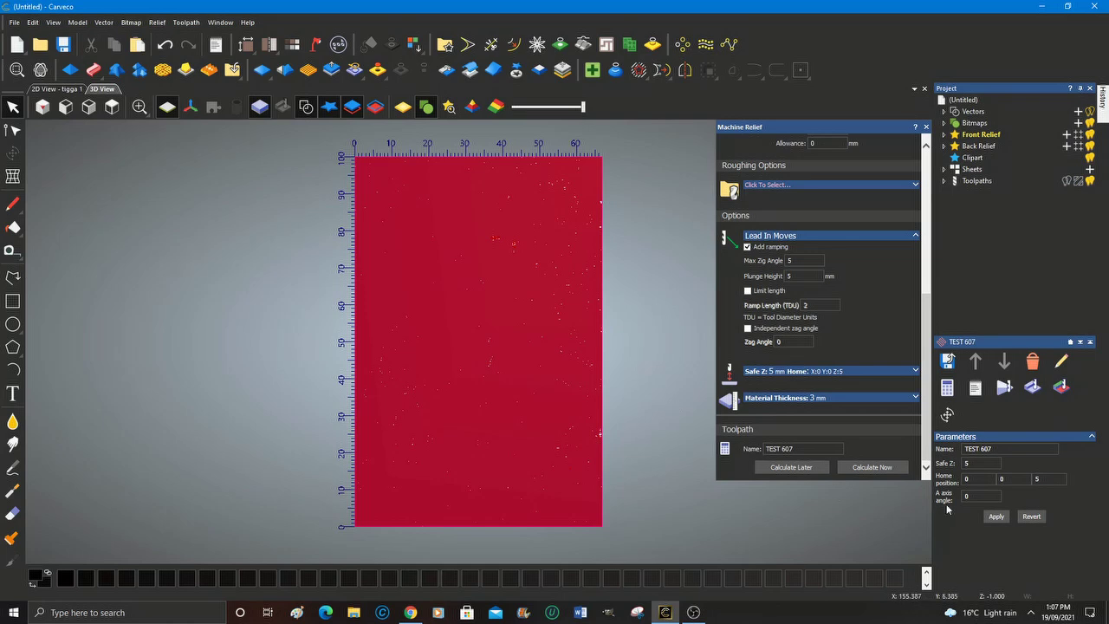
# Simulate TEST 607 at Fast resolution, close Machine Relief, and tilt the brass carving
pyautogui.click(1033, 388)
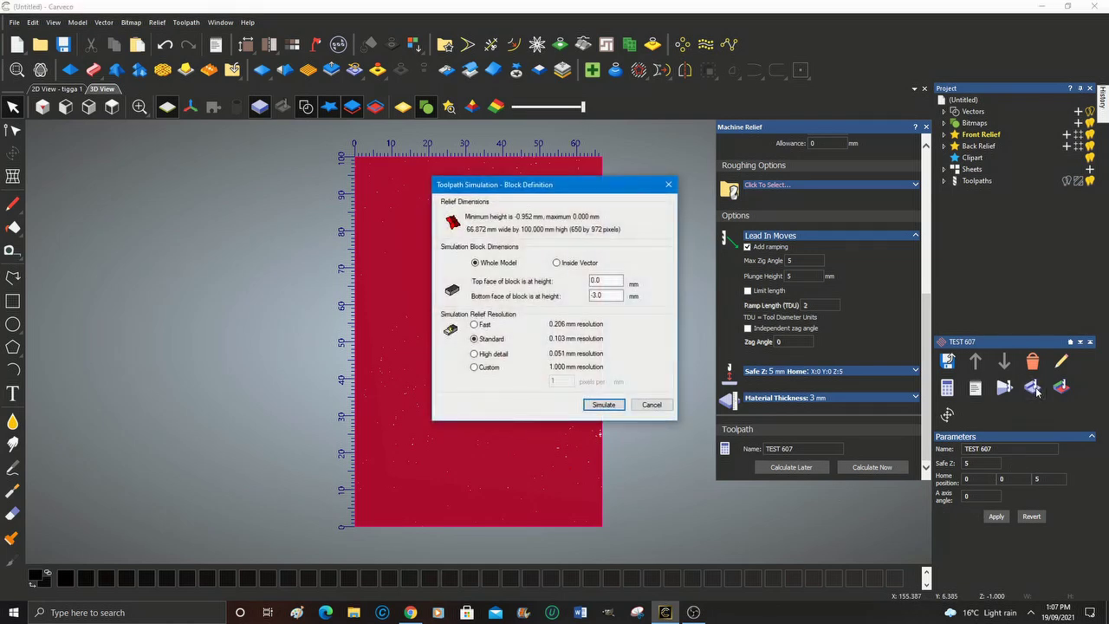
pyautogui.click(475, 326)
pyautogui.click(604, 405)
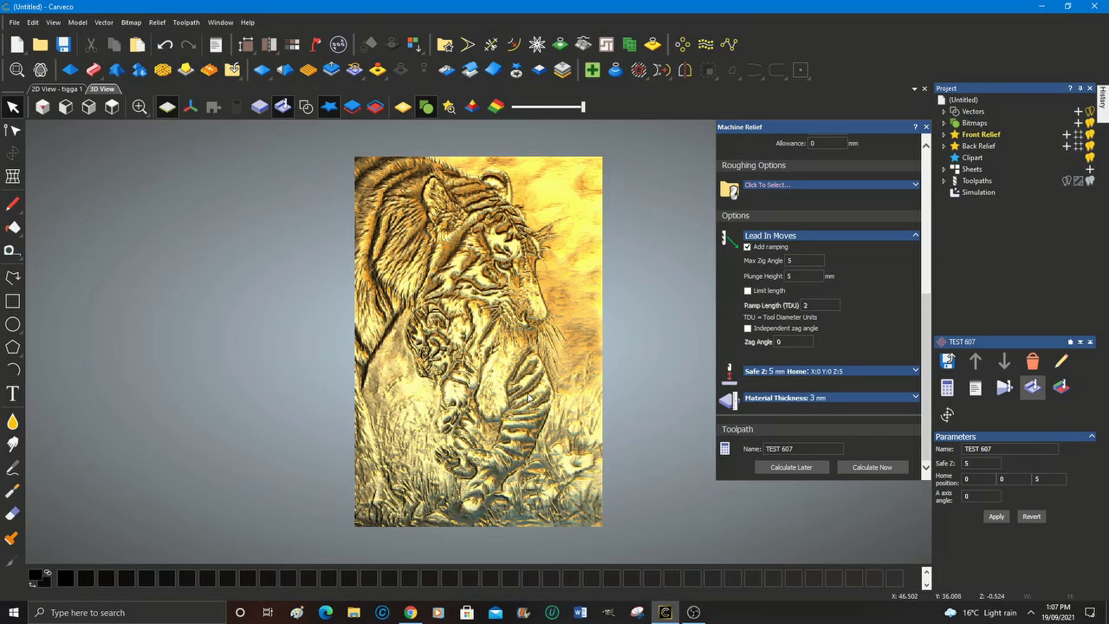
pyautogui.click(926, 127)
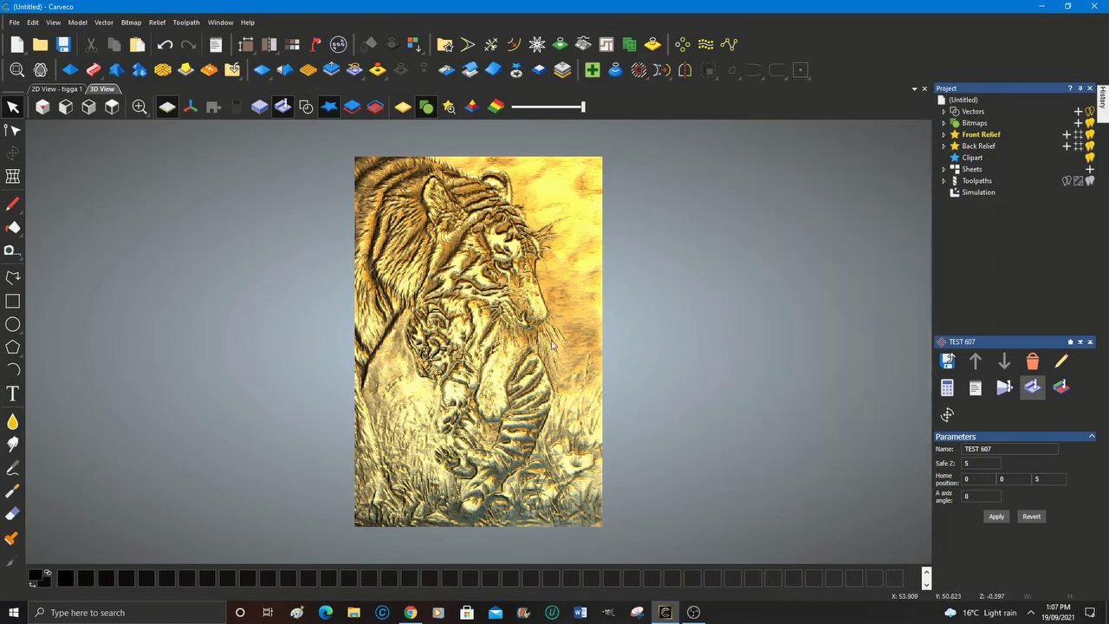
pyautogui.moveTo(519, 383); pyautogui.dragTo(621, 418)
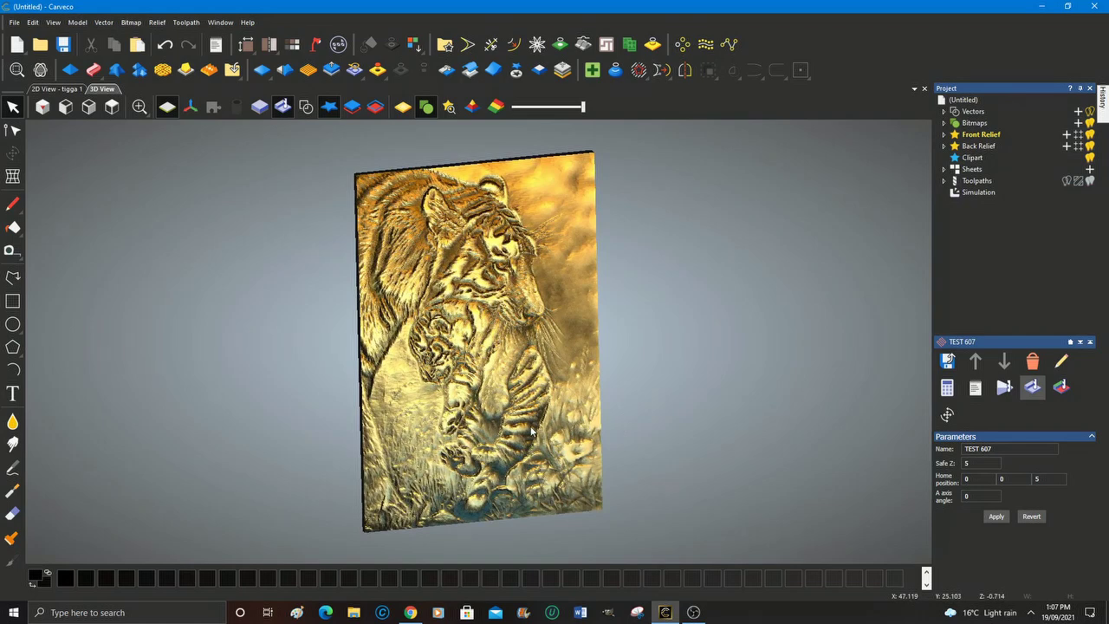
pyautogui.scroll(2, 531, 431)
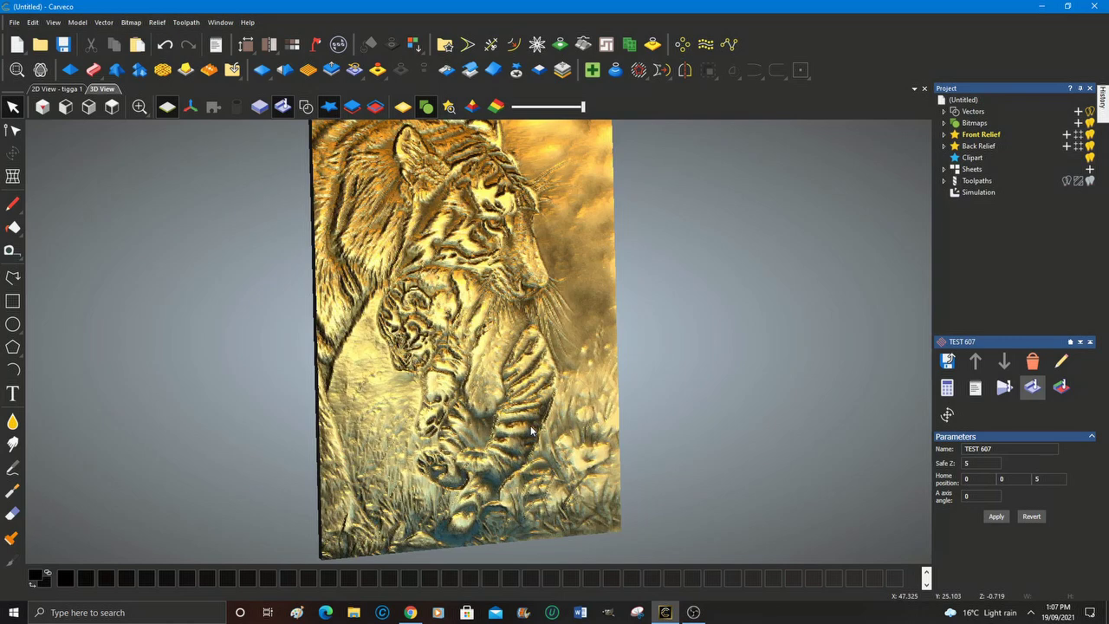
pyautogui.click(949, 361)
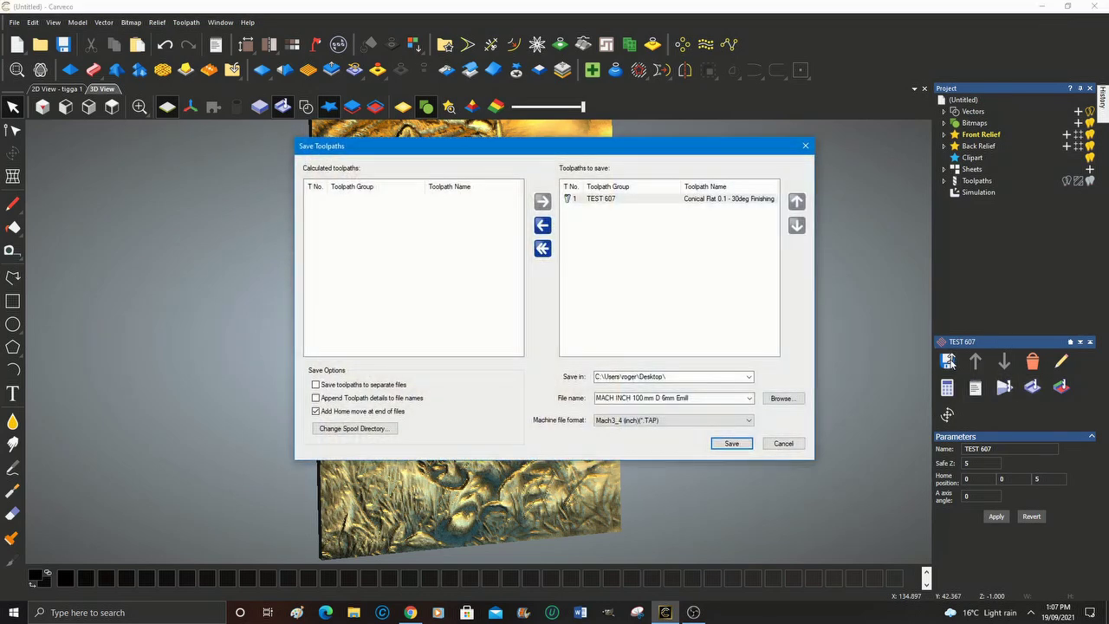
# Save the toolpath as TEST 607 in G-Code (mm) (*.tap) format
pyautogui.click(704, 398)
pyautogui.write('TEST 607')
pyautogui.click(750, 422)
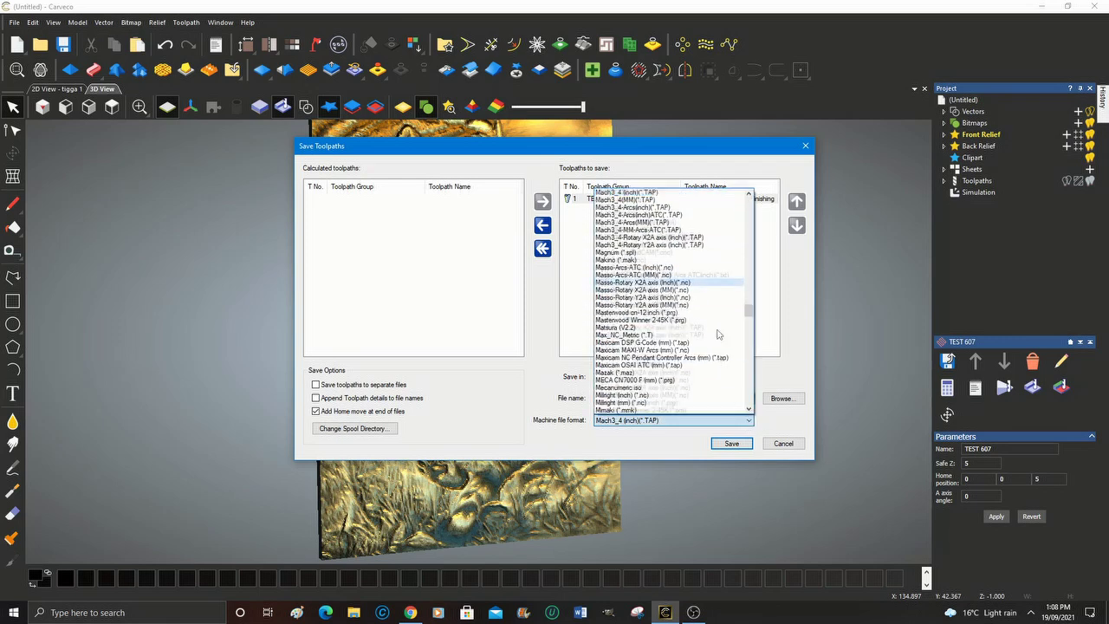
pyautogui.scroll(4, 620, 290)
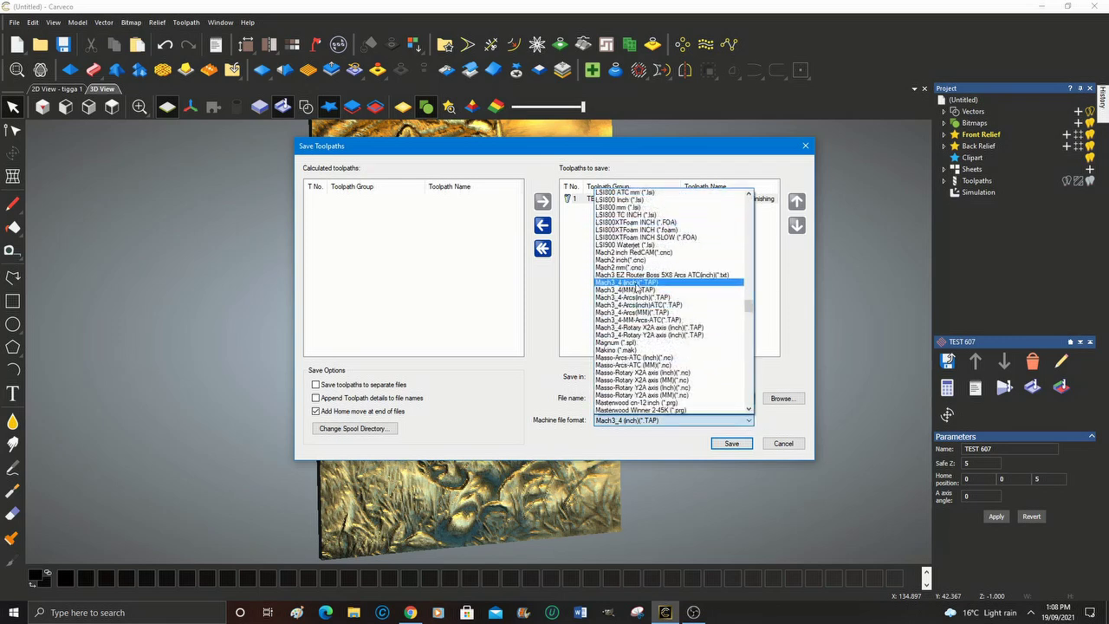
pyautogui.scroll(6, 637, 288)
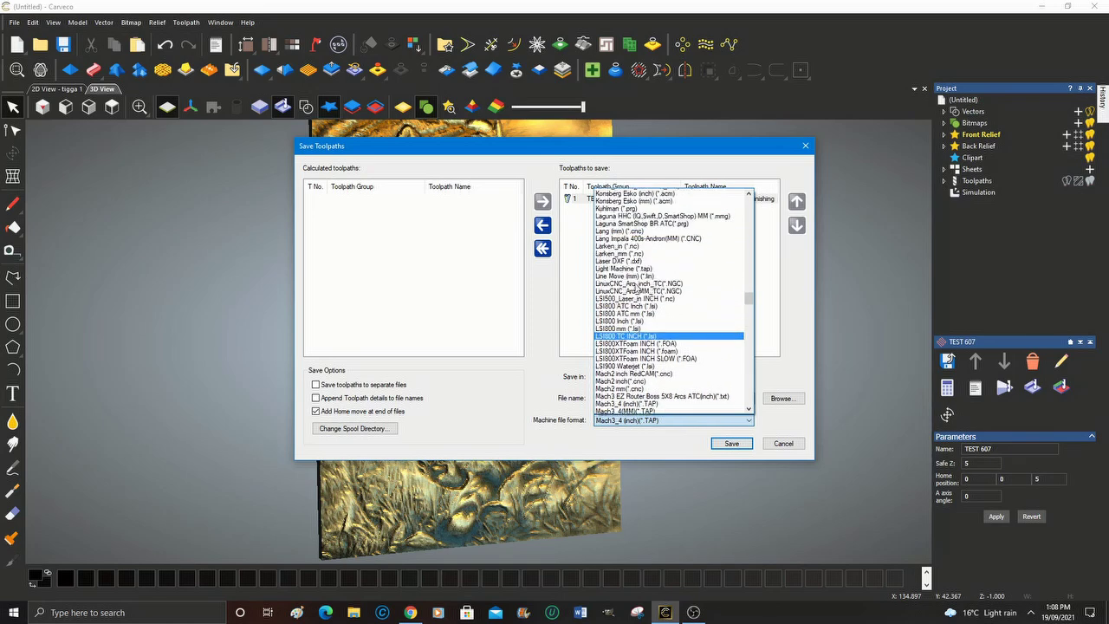
pyautogui.scroll(9, 633, 288)
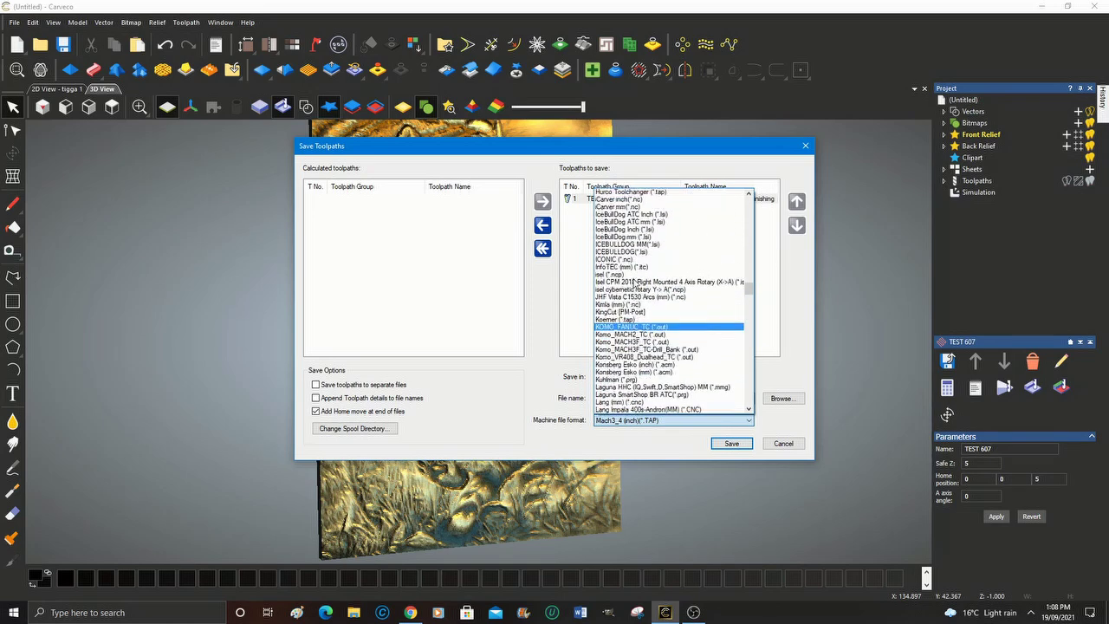
pyautogui.scroll(18, 692, 295)
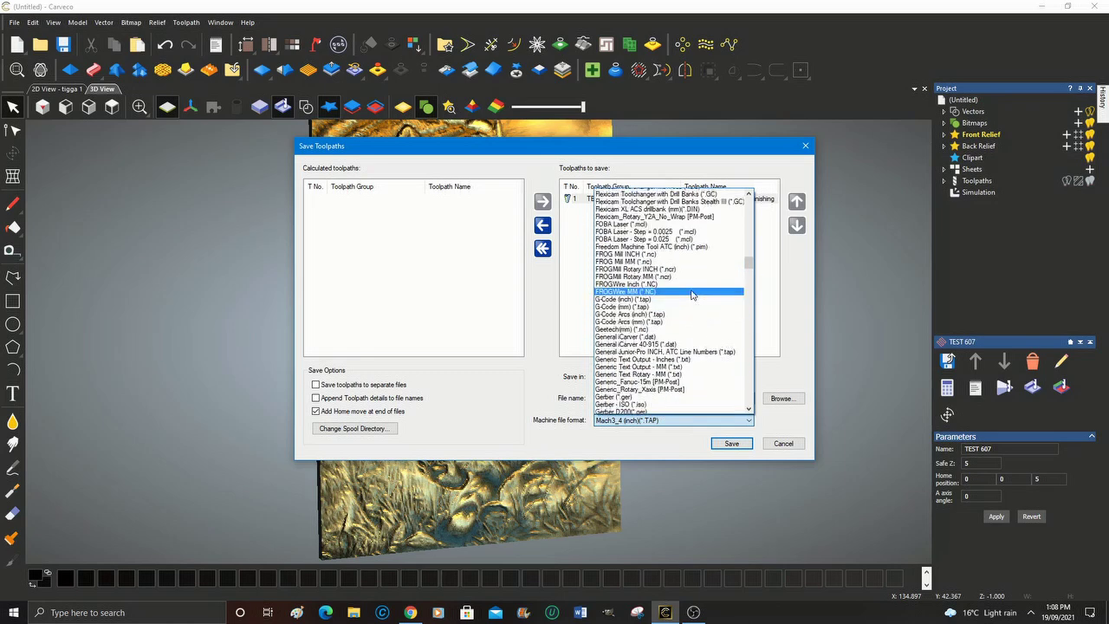
pyautogui.scroll(15, 692, 291)
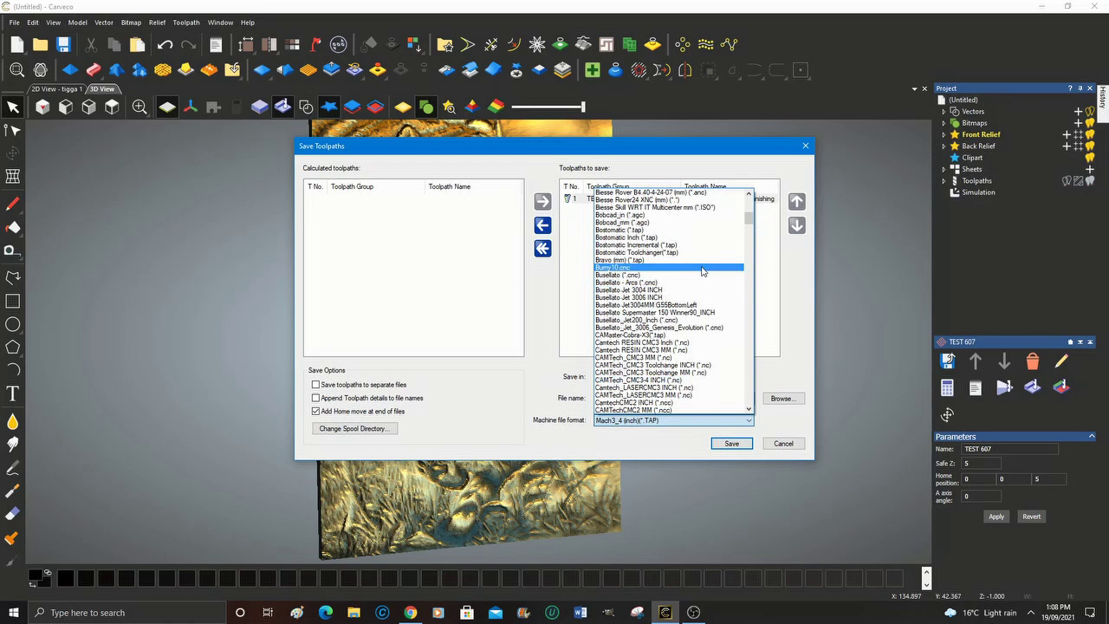
pyautogui.scroll(-10, 704, 273)
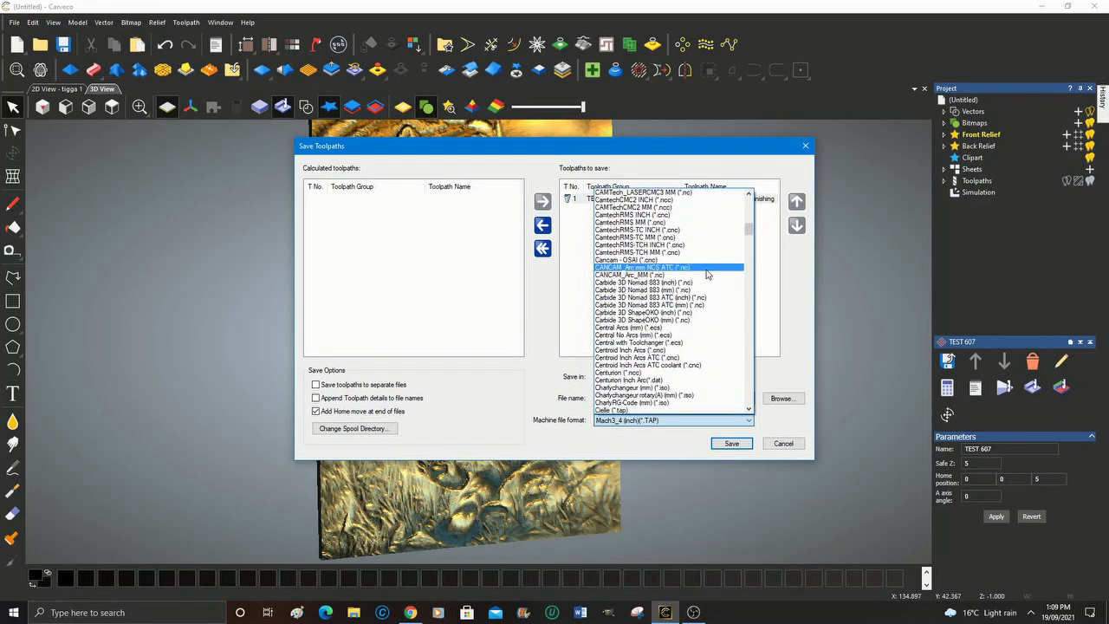
pyautogui.scroll(-7, 709, 276)
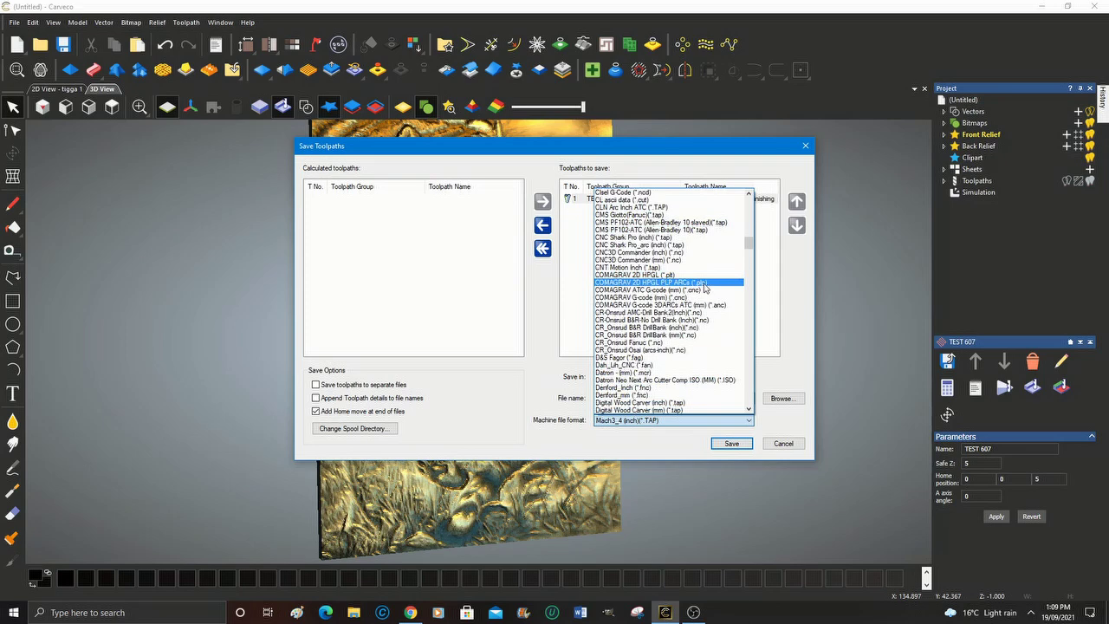
pyautogui.scroll(-15, 703, 288)
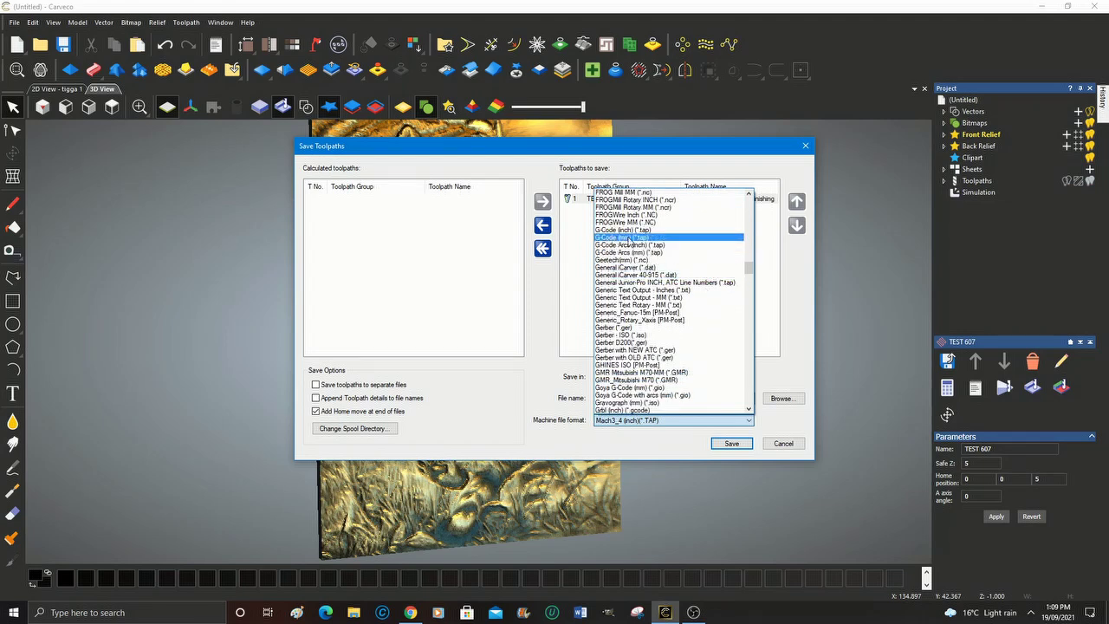
pyautogui.click(631, 237)
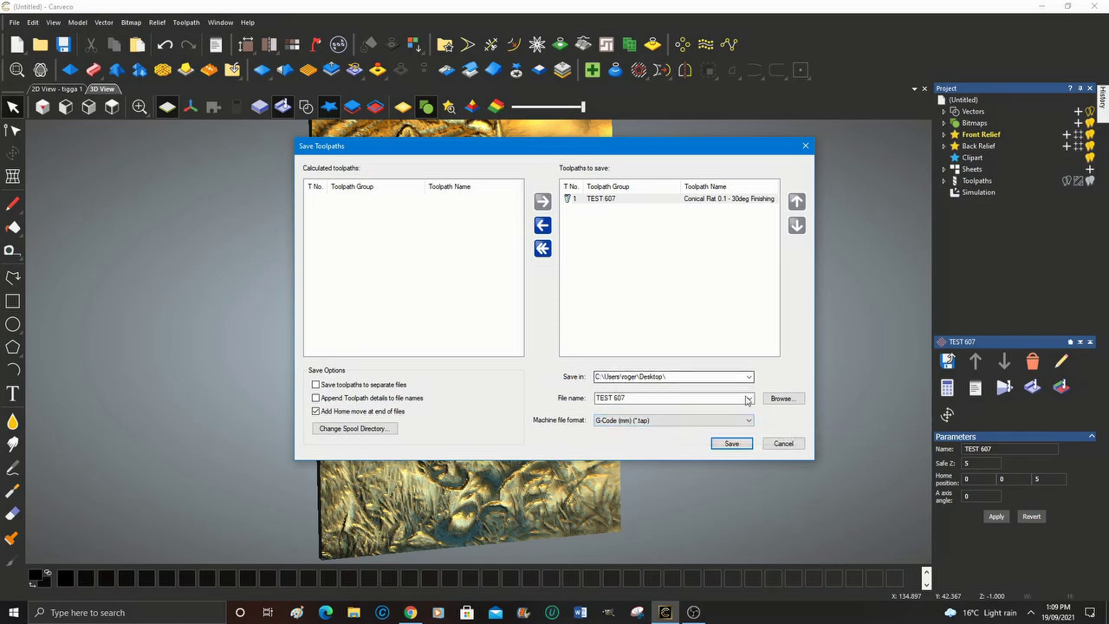
pyautogui.click(732, 443)
# Close the Save Toolpaths window, leaving the TEST 607 G-Code (mm) file saved and the brass tiger simulation showing
pyautogui.click(806, 147)
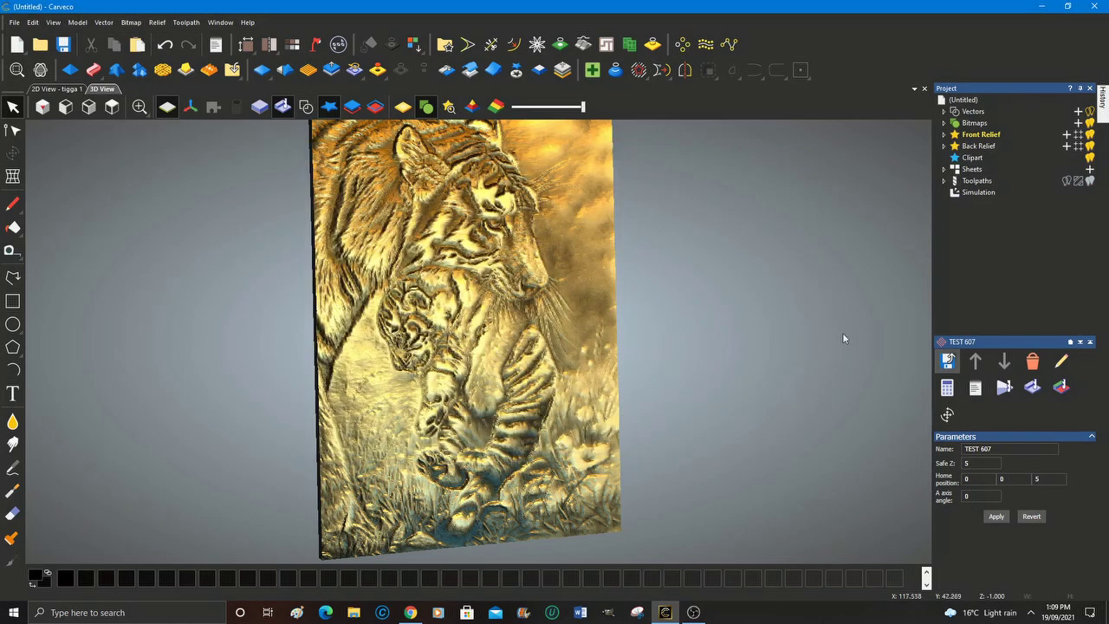